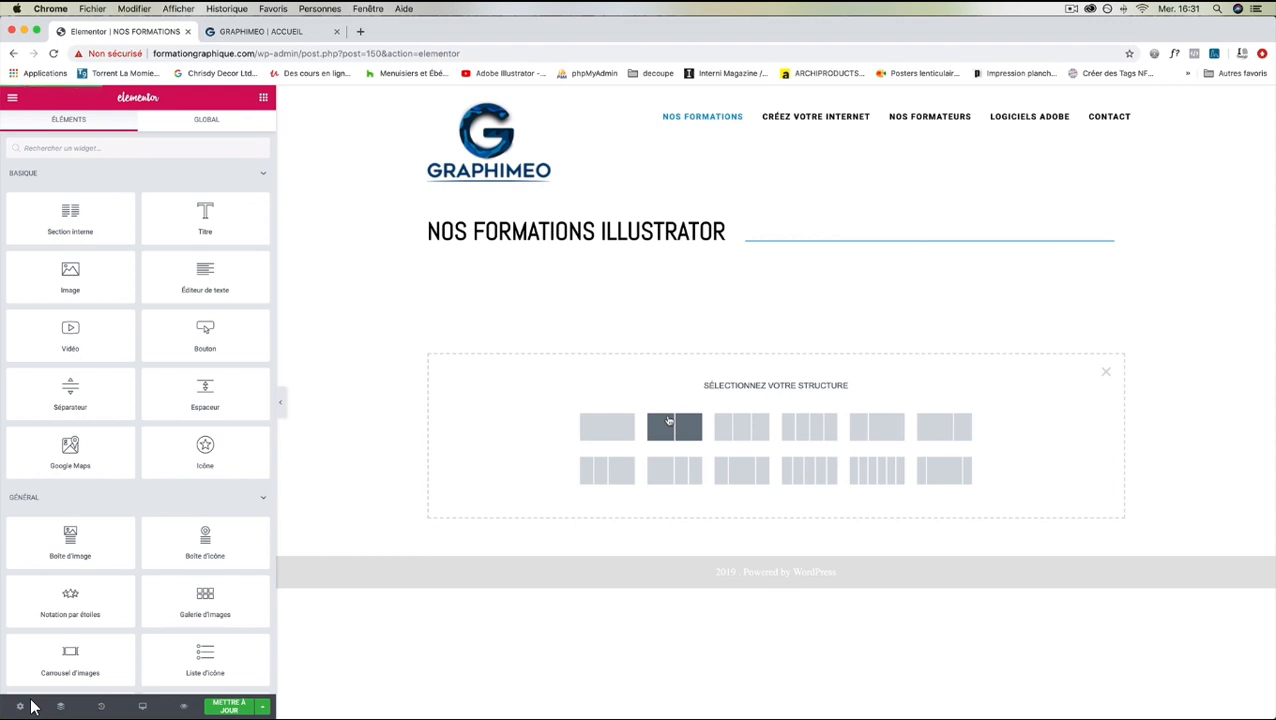
Step: Add a section with three equal columns below the NOS FORMATIONS ILLUSTRATOR heading and return to the widget list
click(740, 428)
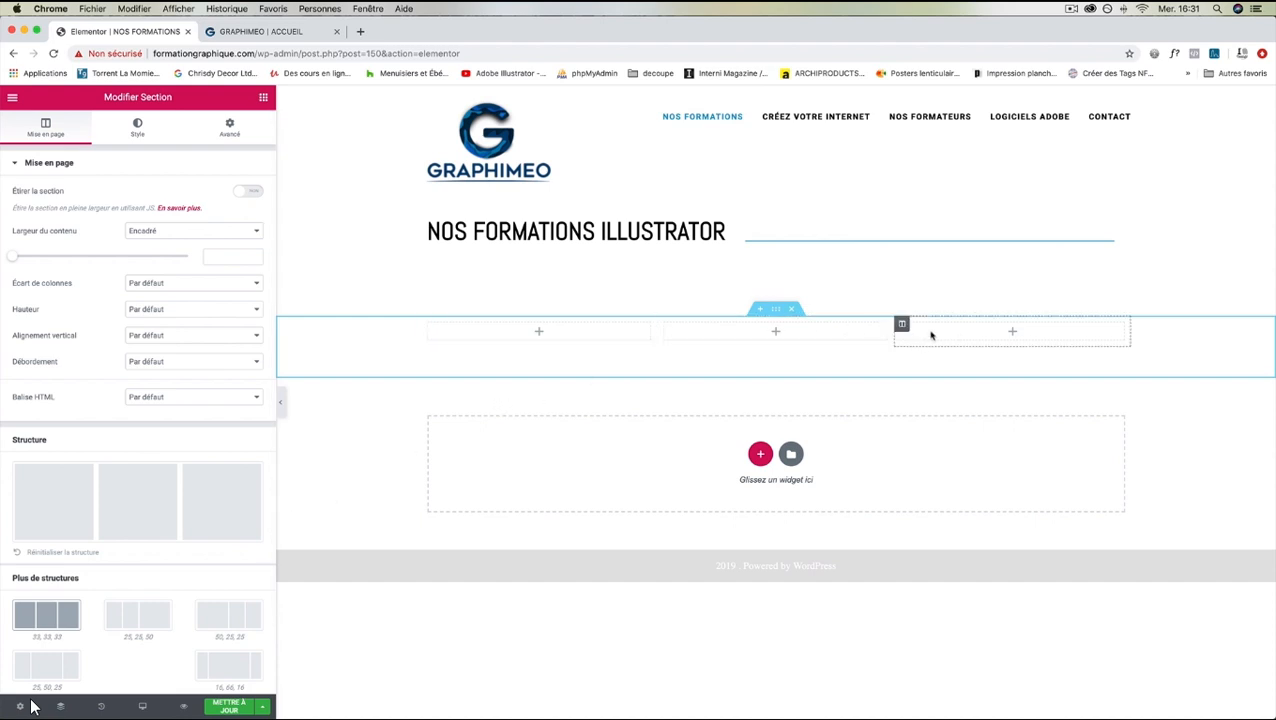
click(256, 32)
click(132, 32)
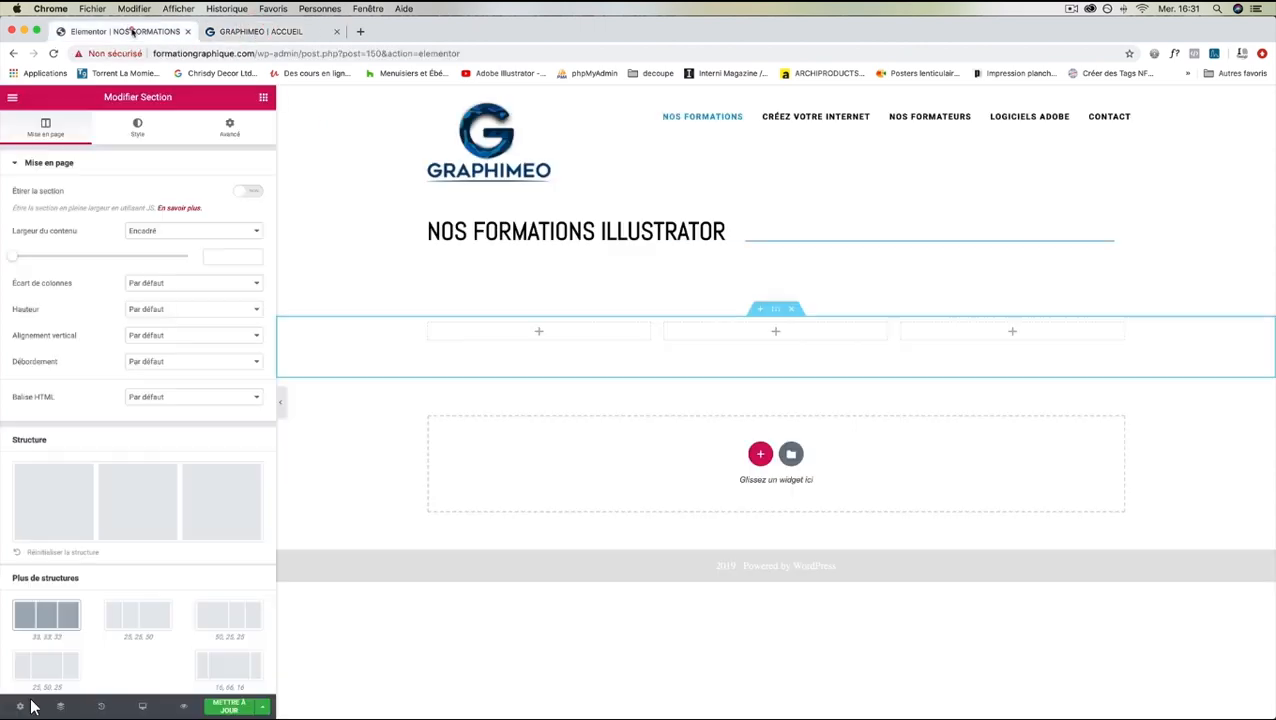
click(263, 98)
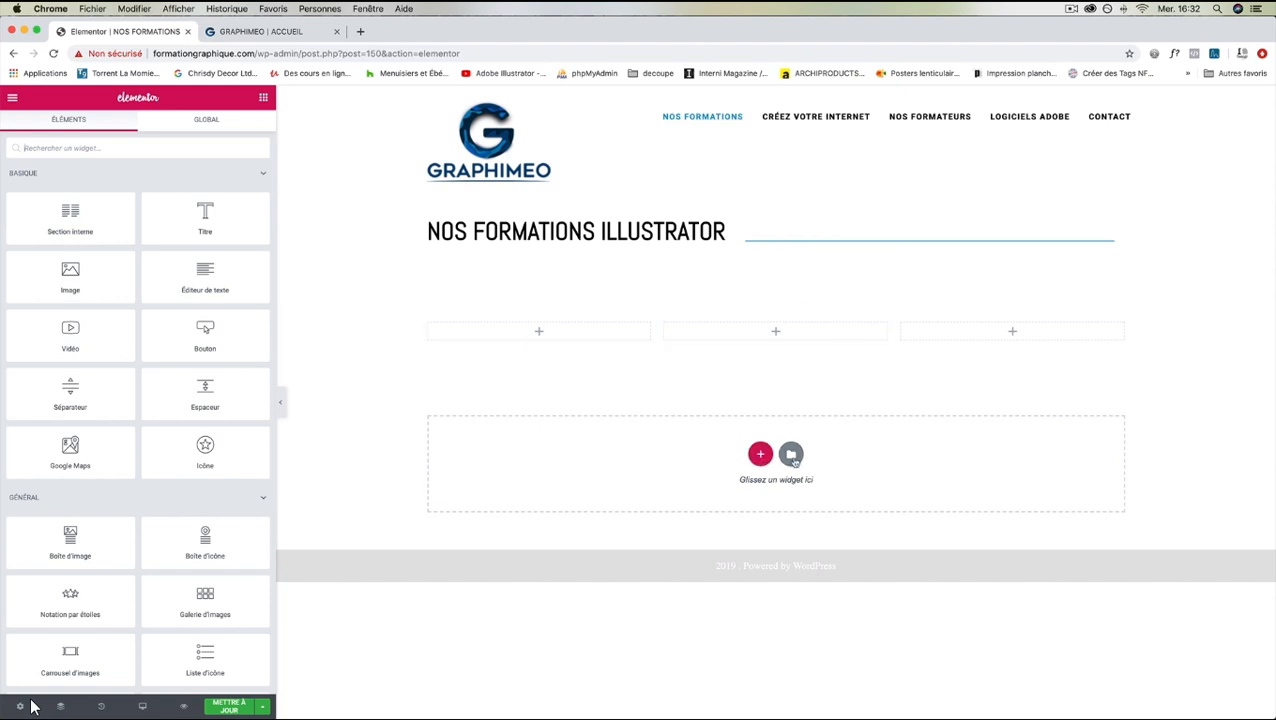
Step: Look through the ready-made page templates in the template library, then close it
click(791, 455)
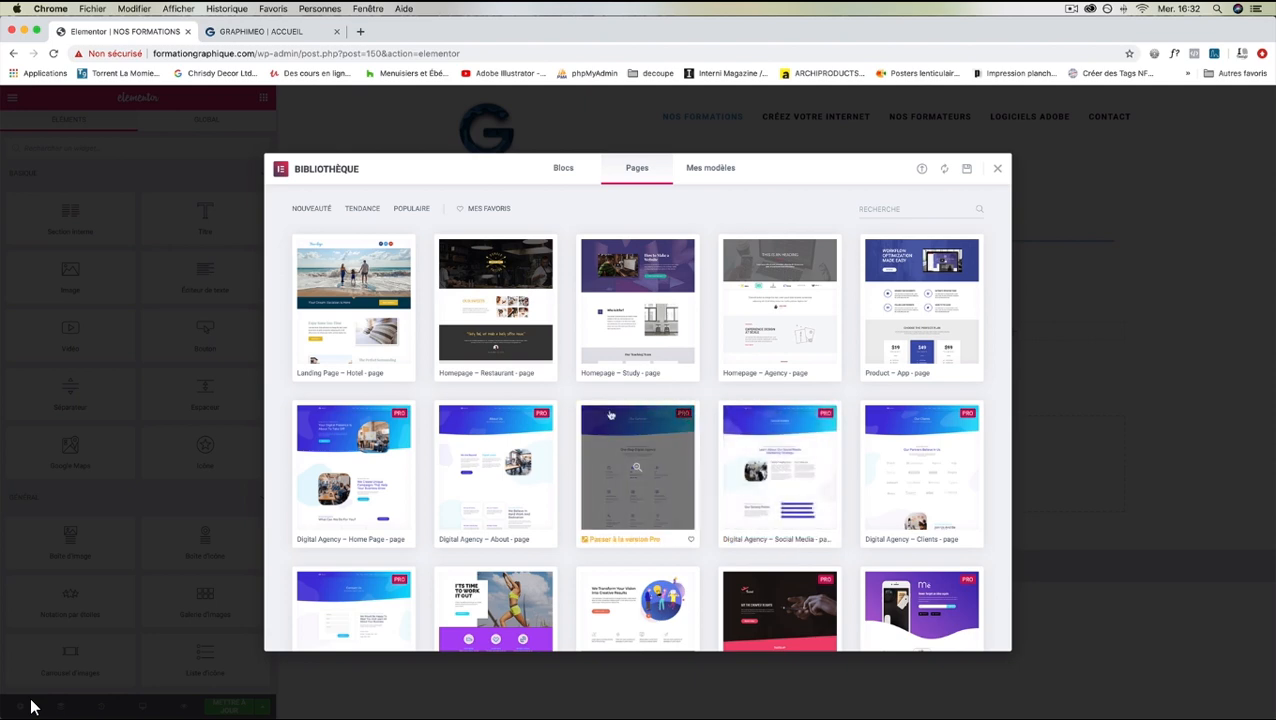
scroll(358, 310, down, 3)
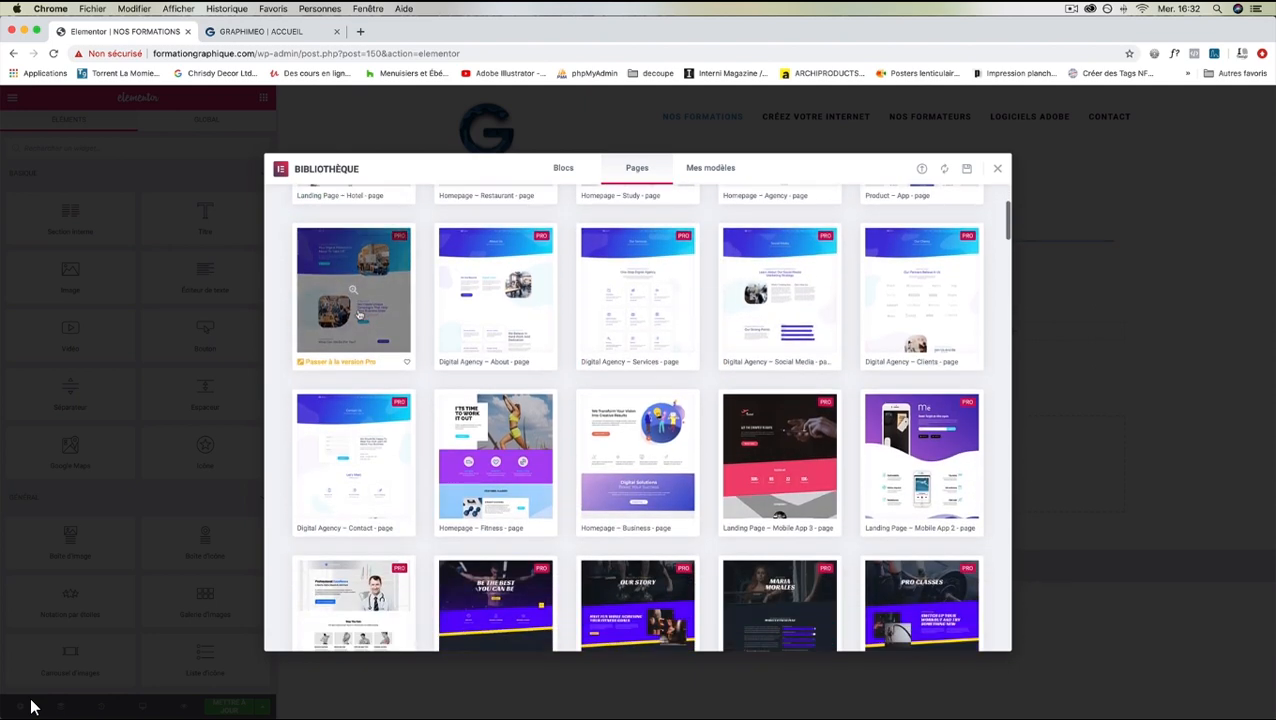
scroll(360, 314, down, 1)
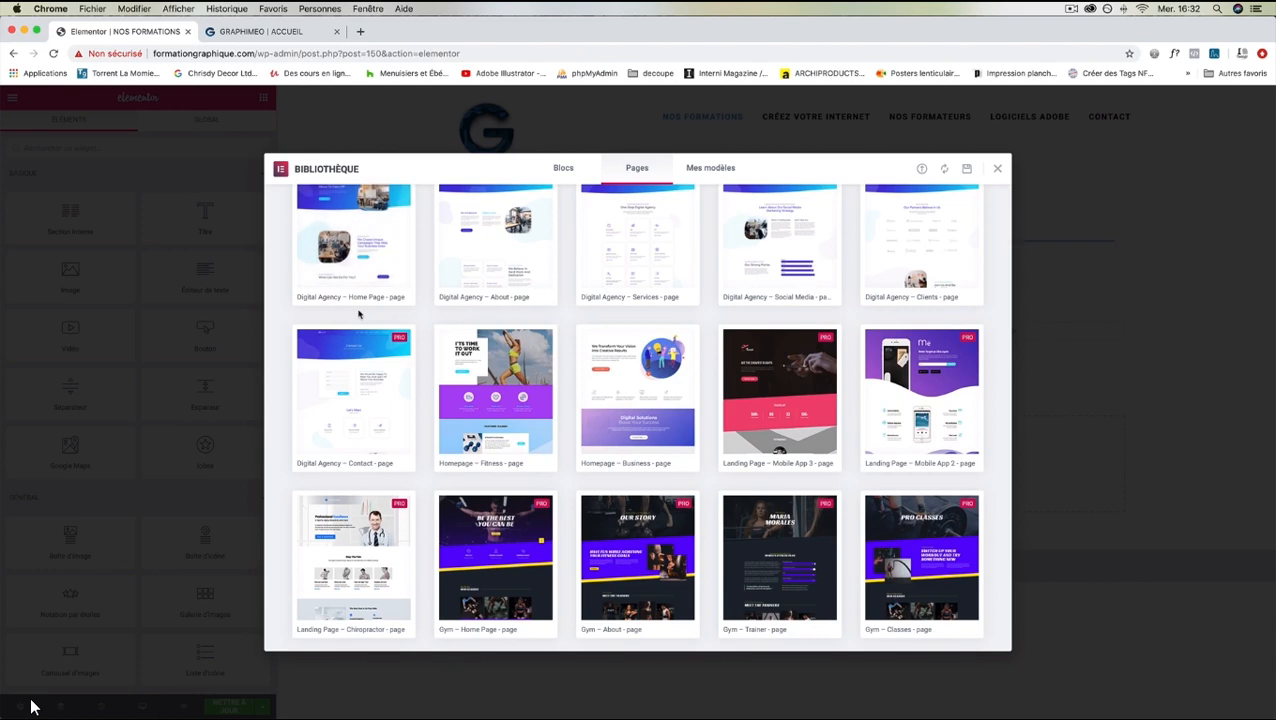
scroll(358, 314, down, 10)
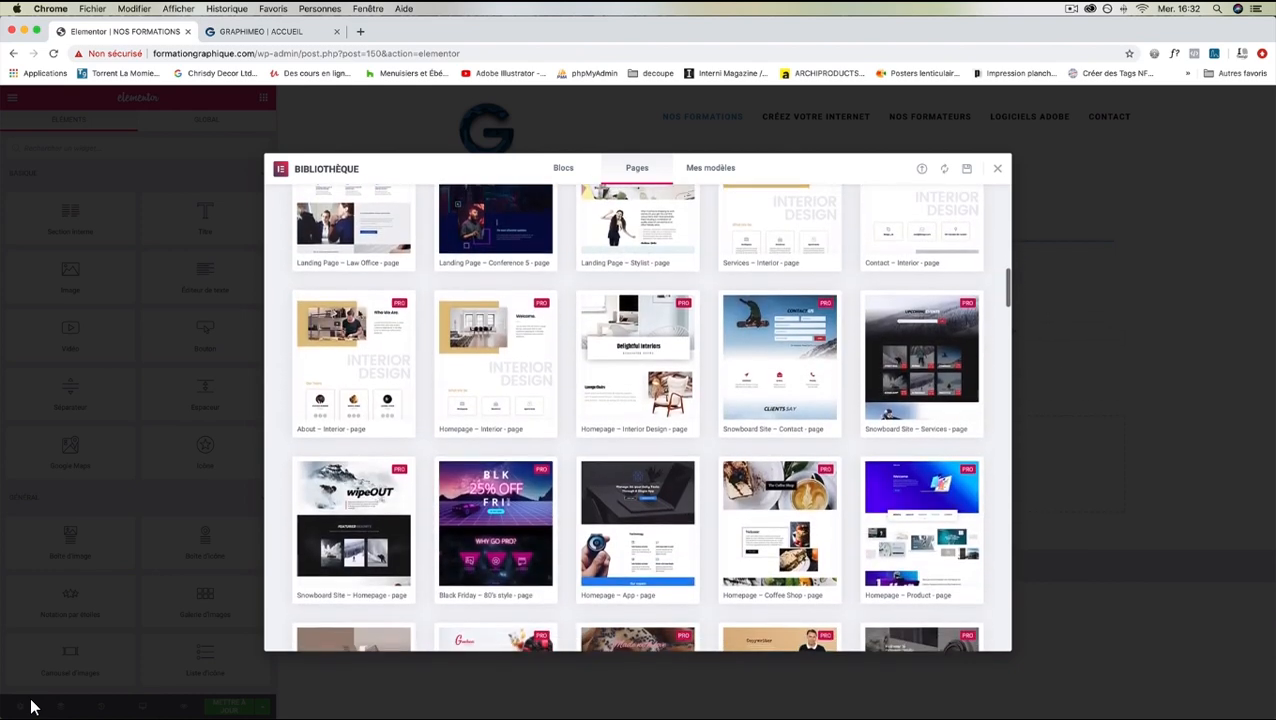
scroll(358, 314, down, 4)
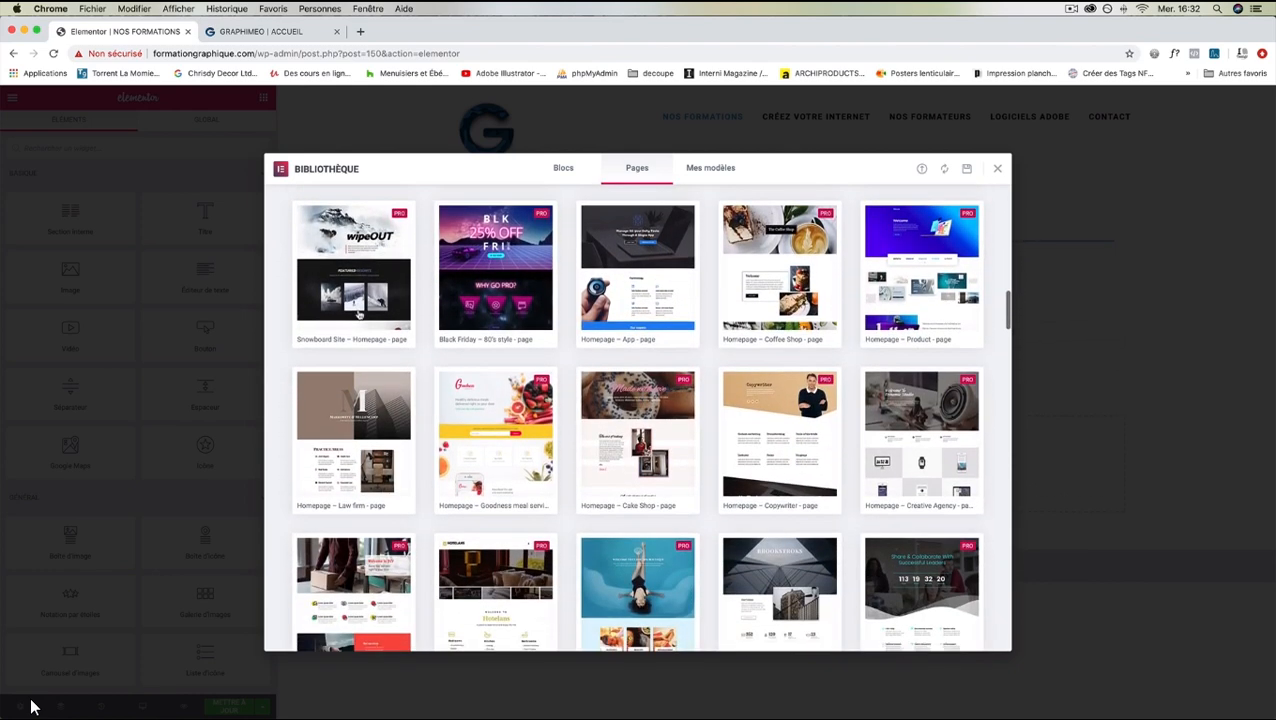
scroll(450, 340, down, 3)
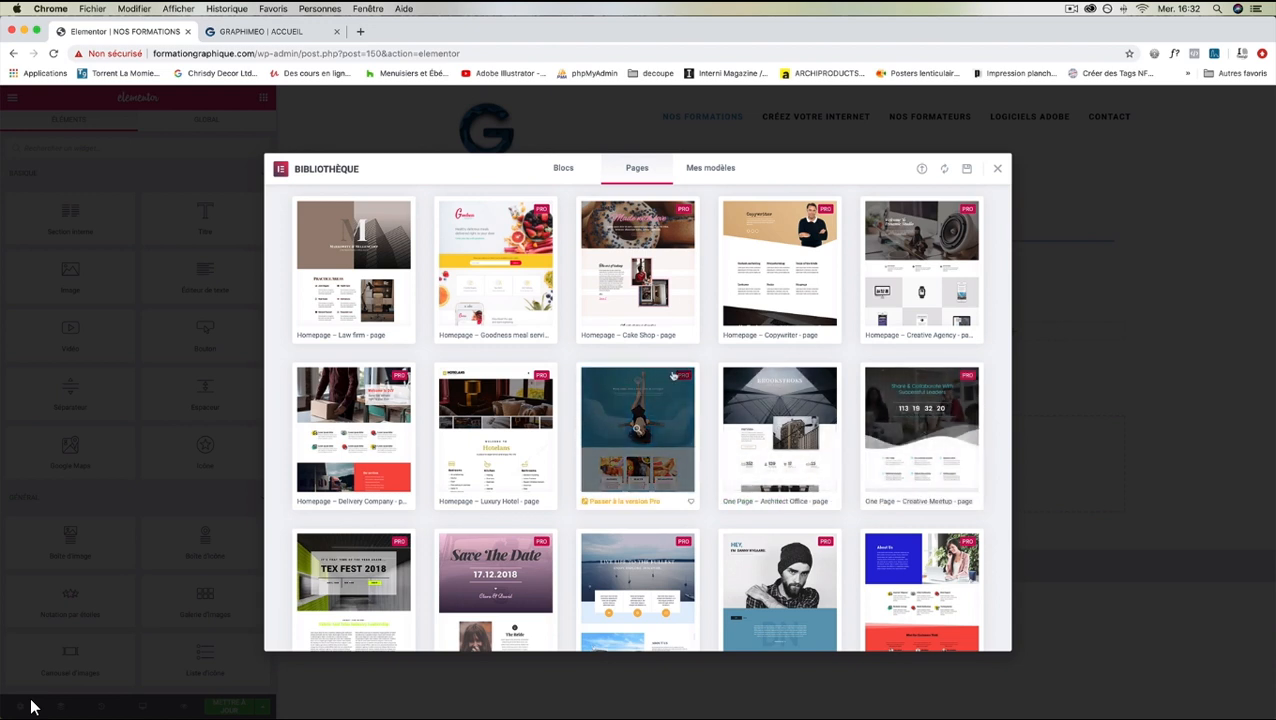
scroll(673, 375, down, 4)
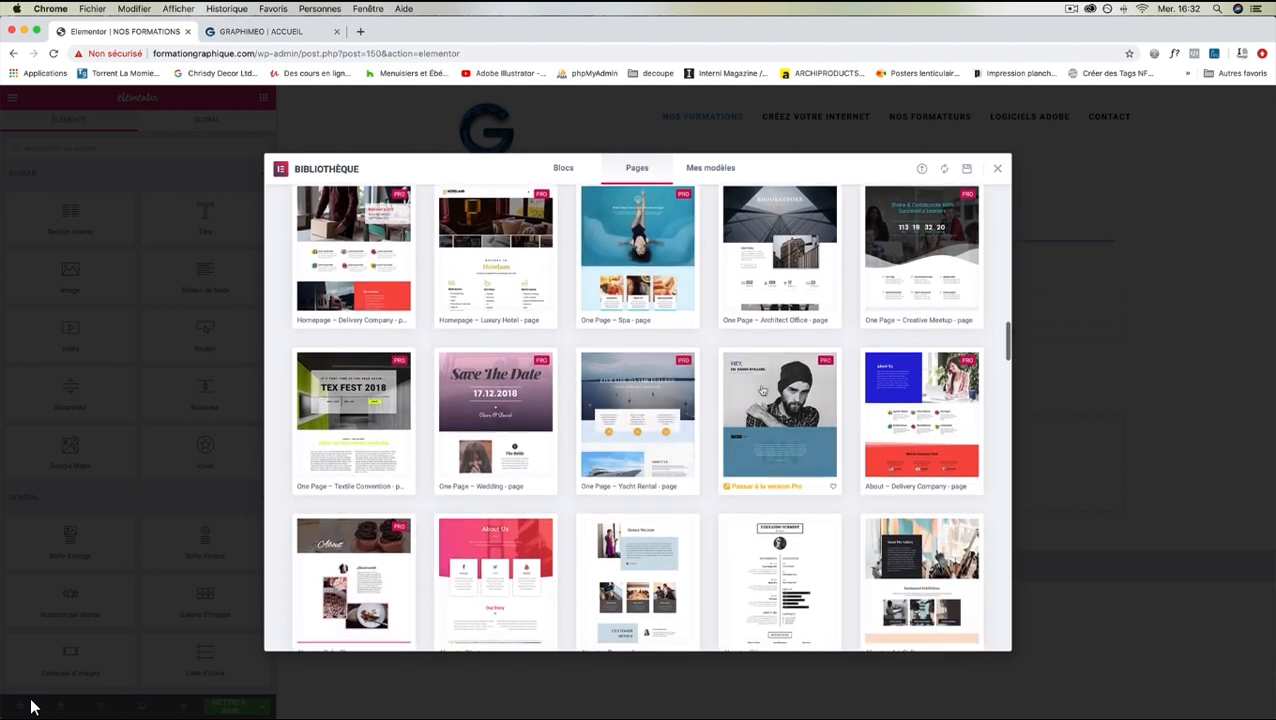
click(997, 169)
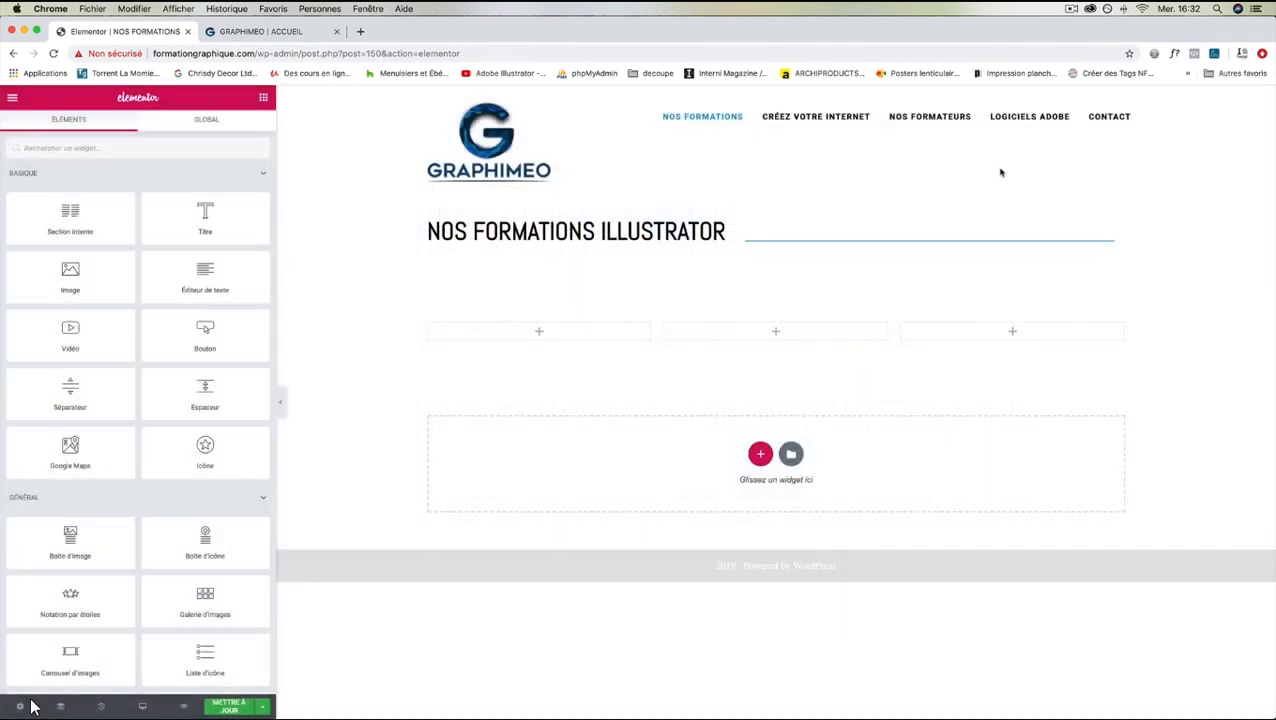
Step: Place an Image widget in the first column and start a file upload for its picture
drag(75, 272, 552, 333)
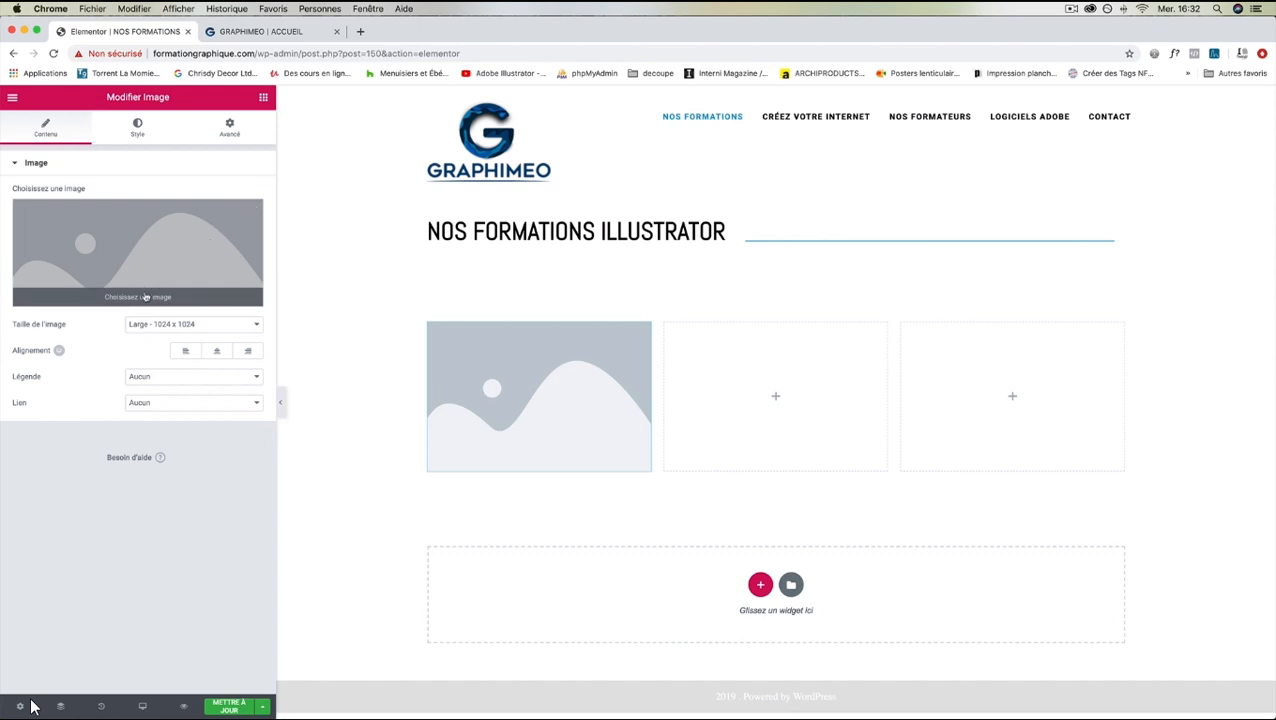
click(143, 292)
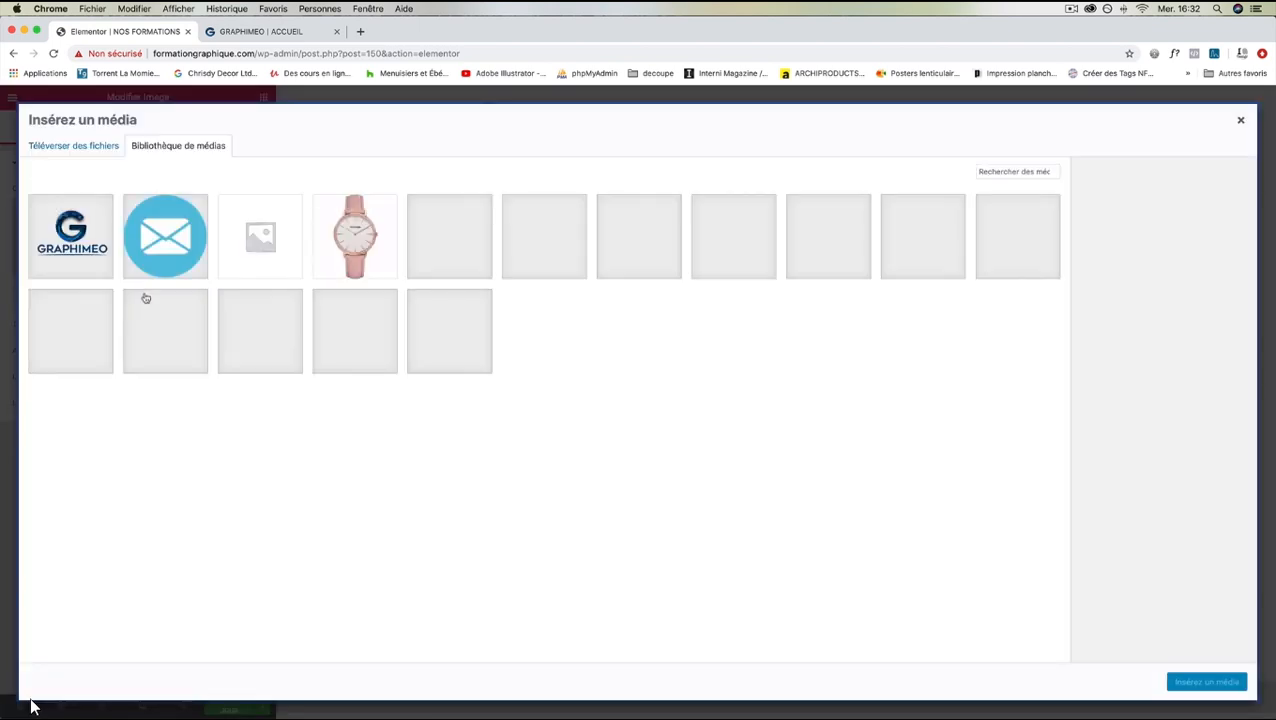
click(83, 147)
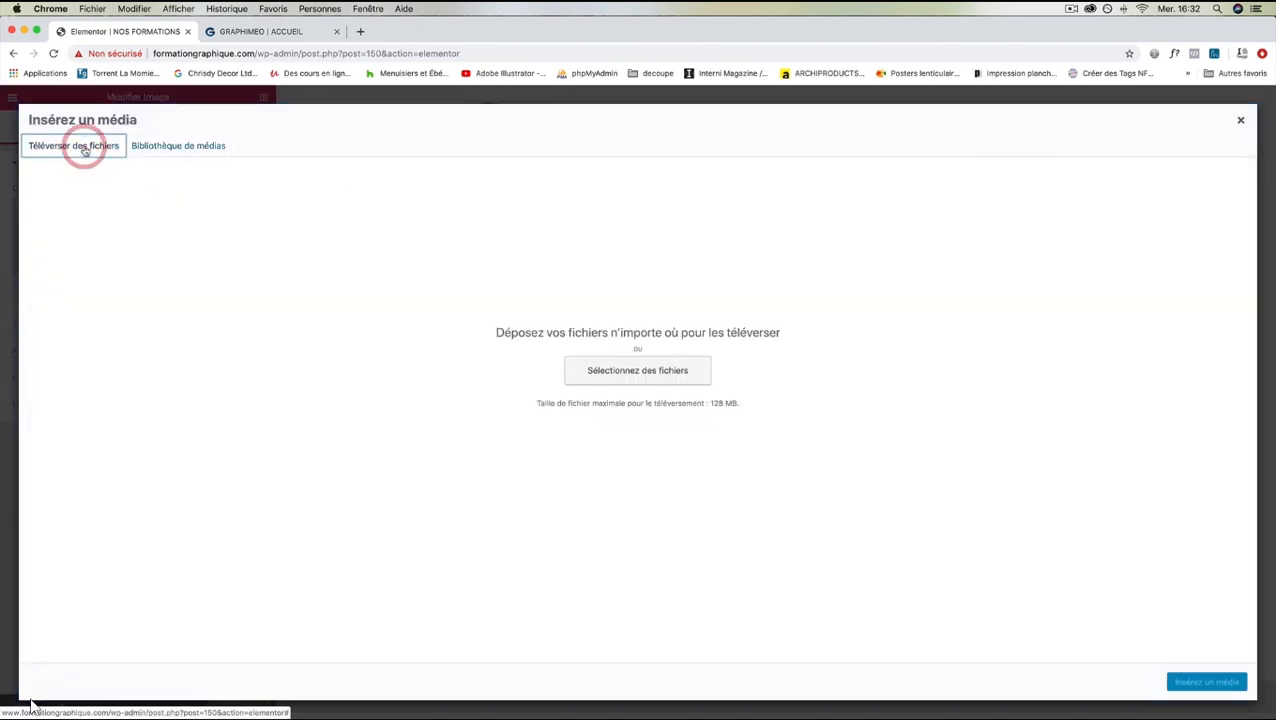
click(638, 369)
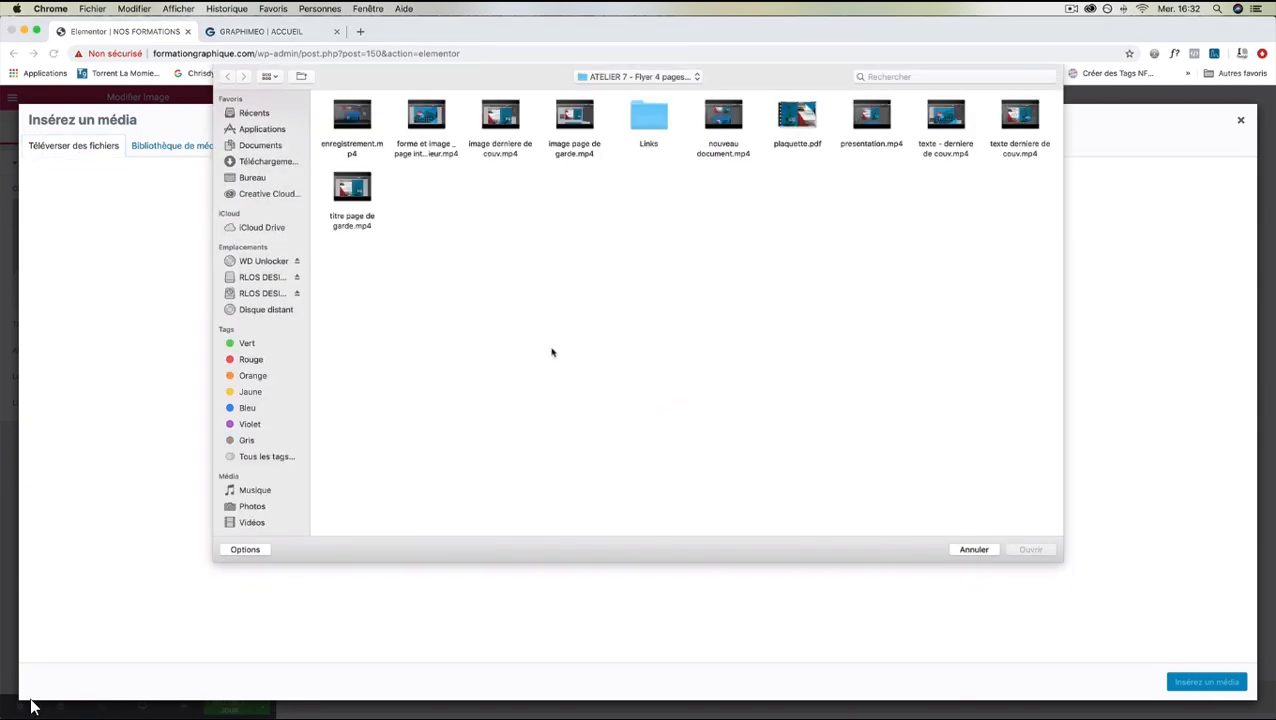
Step: Upload all the images from the Builderall folder inside GRAPHIMEO on the RLOS DESIGN drive
click(257, 294)
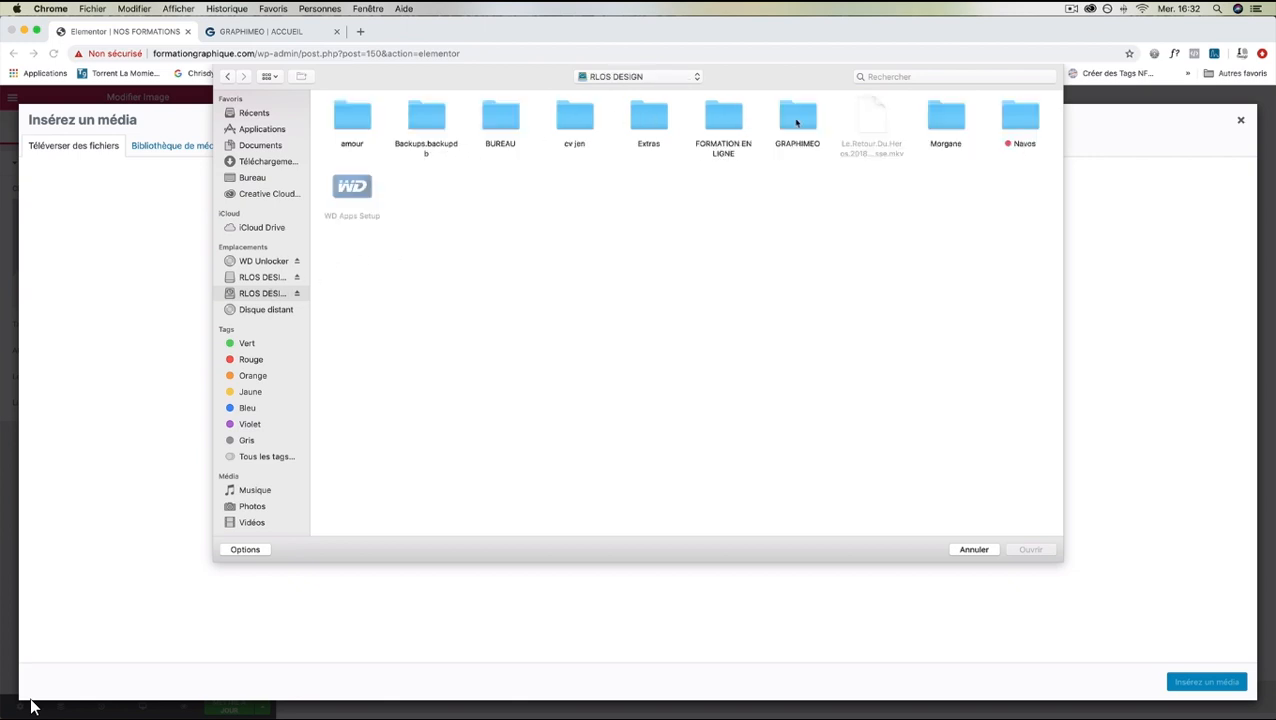
double_click(797, 120)
double_click(945, 117)
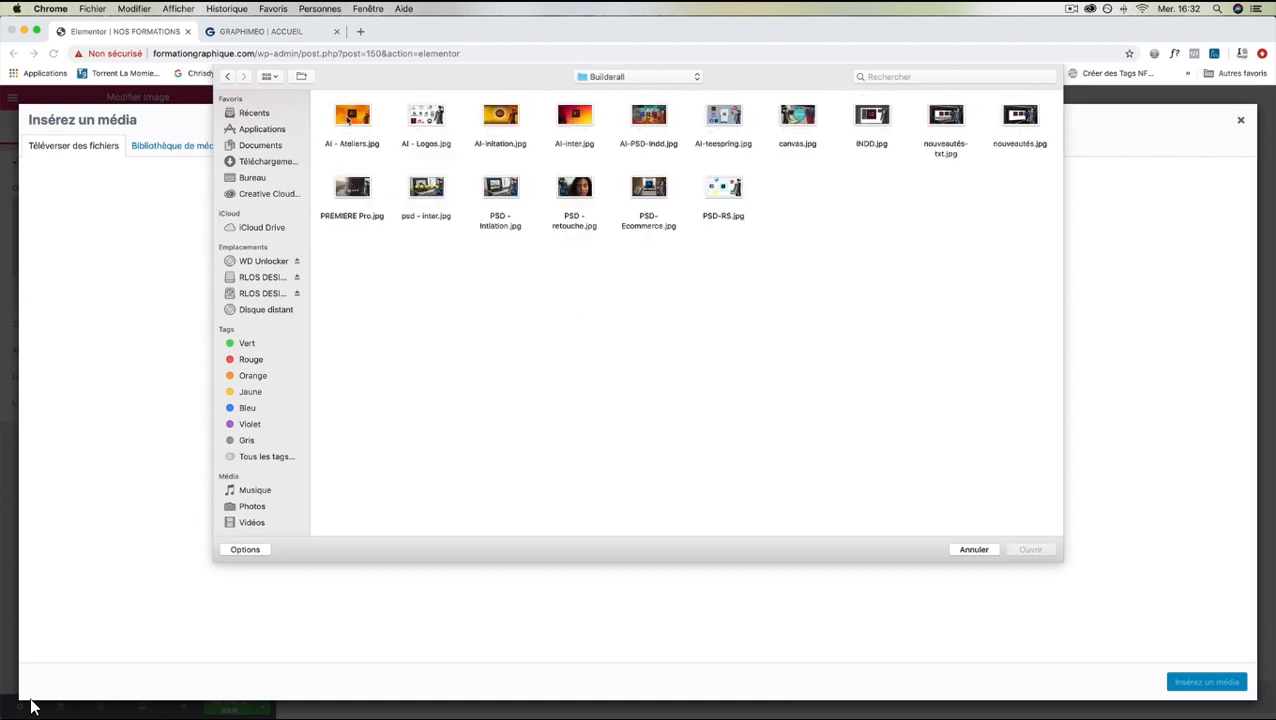
click(492, 120)
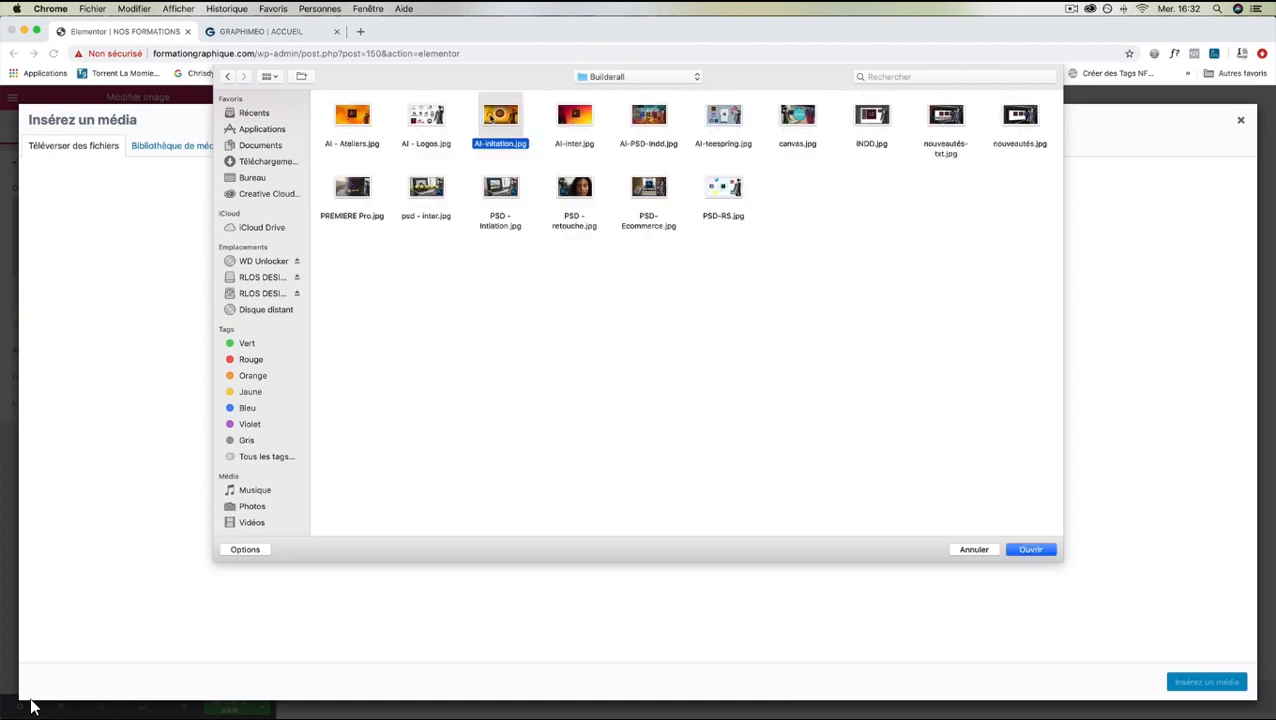
drag(352, 298, 1024, 96)
click(1031, 550)
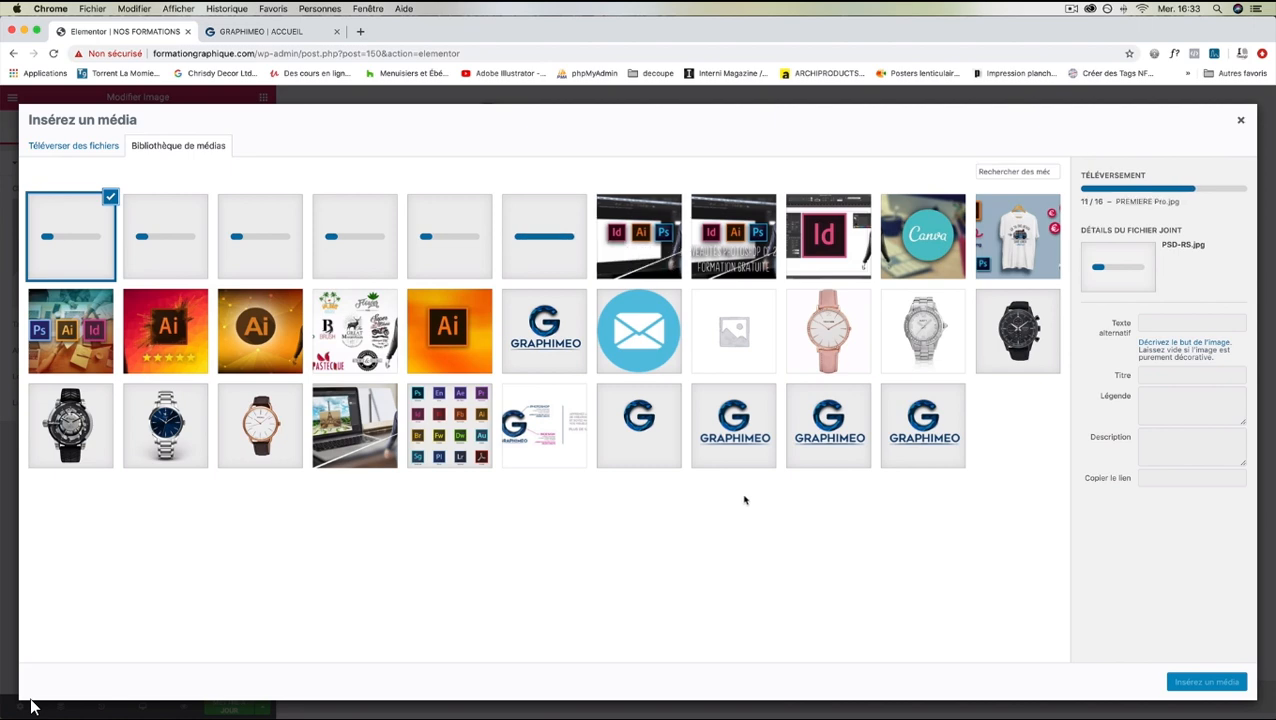
Step: Check the reference homepage, select AI-initation.jpg in the media library and set its alternative text to "Formation illustrator"
click(262, 31)
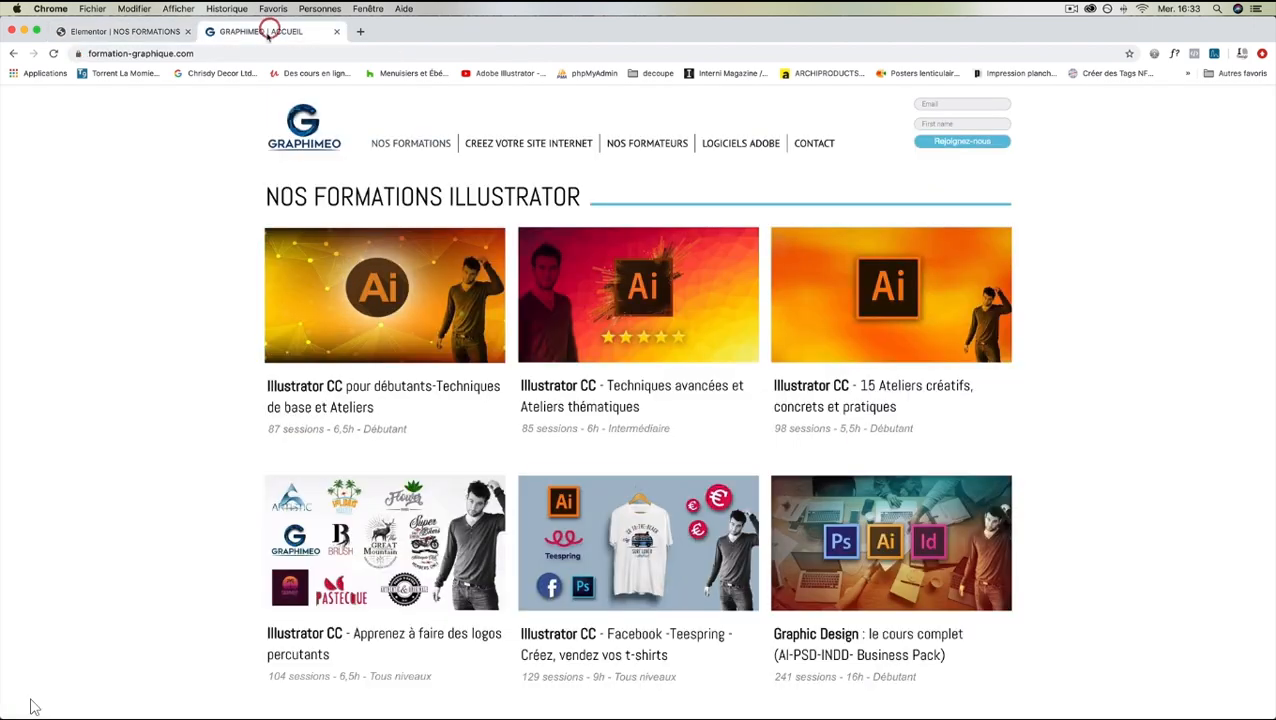
click(114, 30)
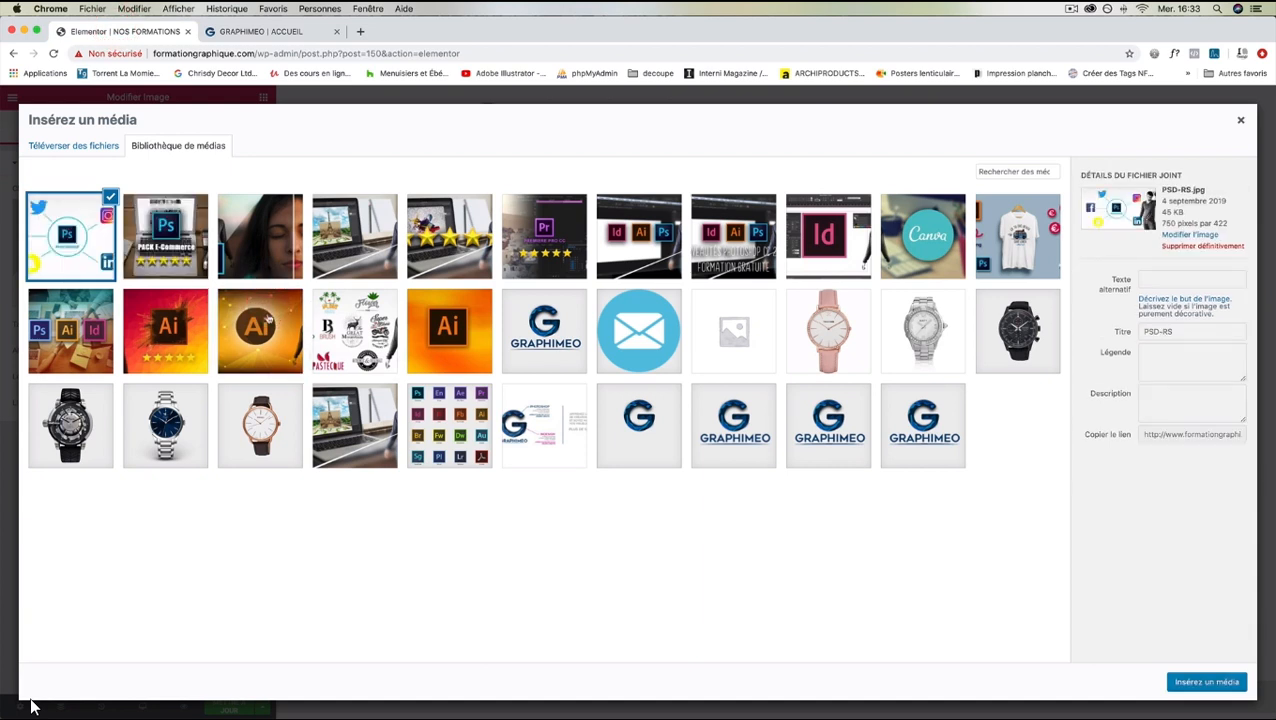
click(287, 331)
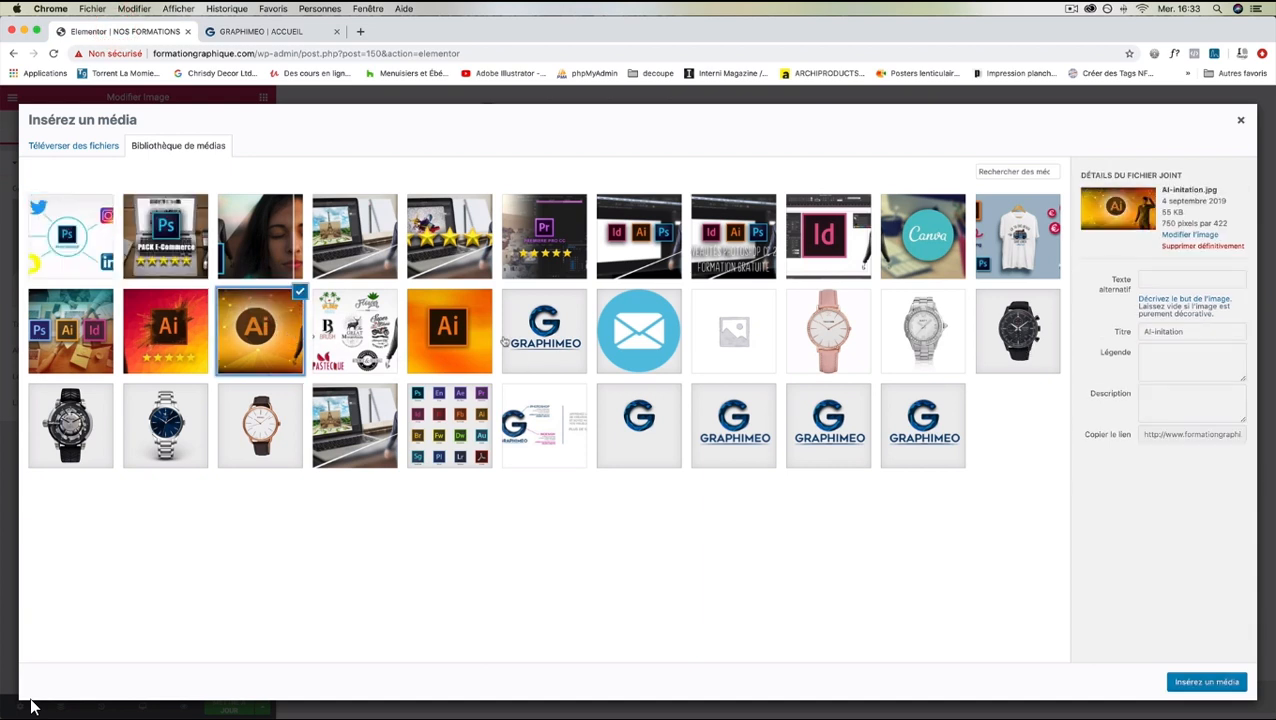
click(1176, 280)
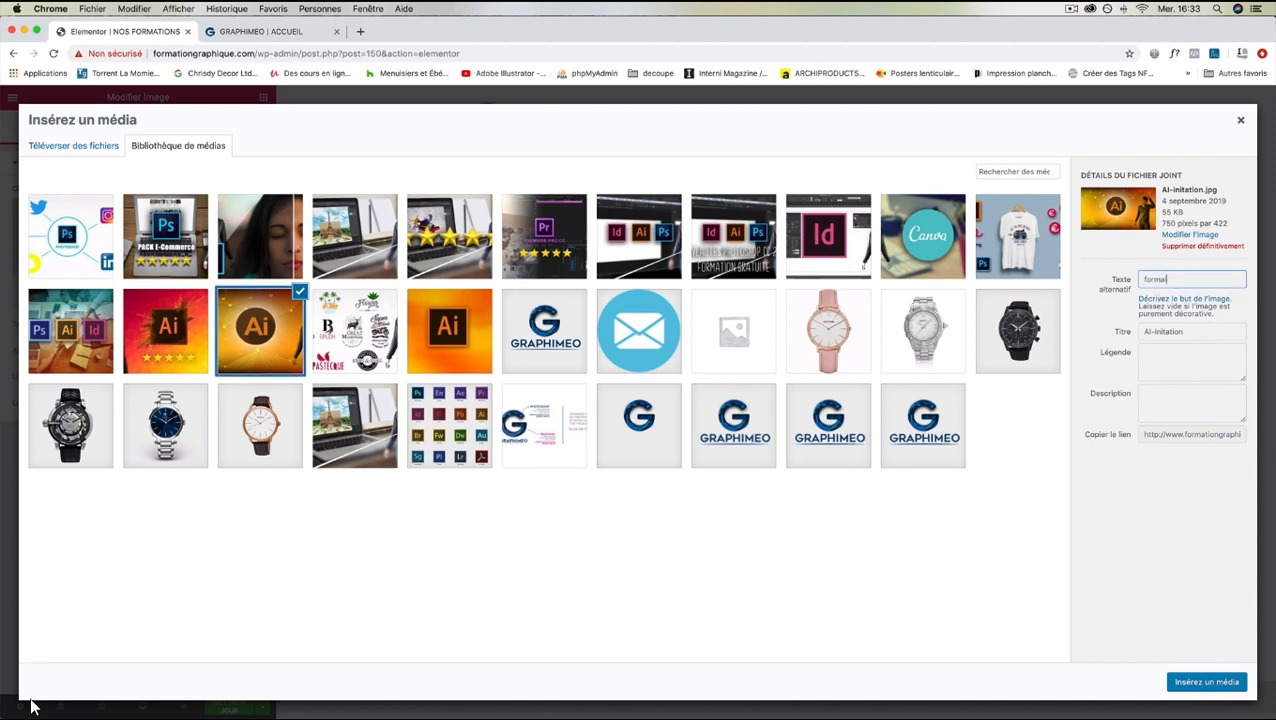
text(formation illustrator)
click(1141, 280)
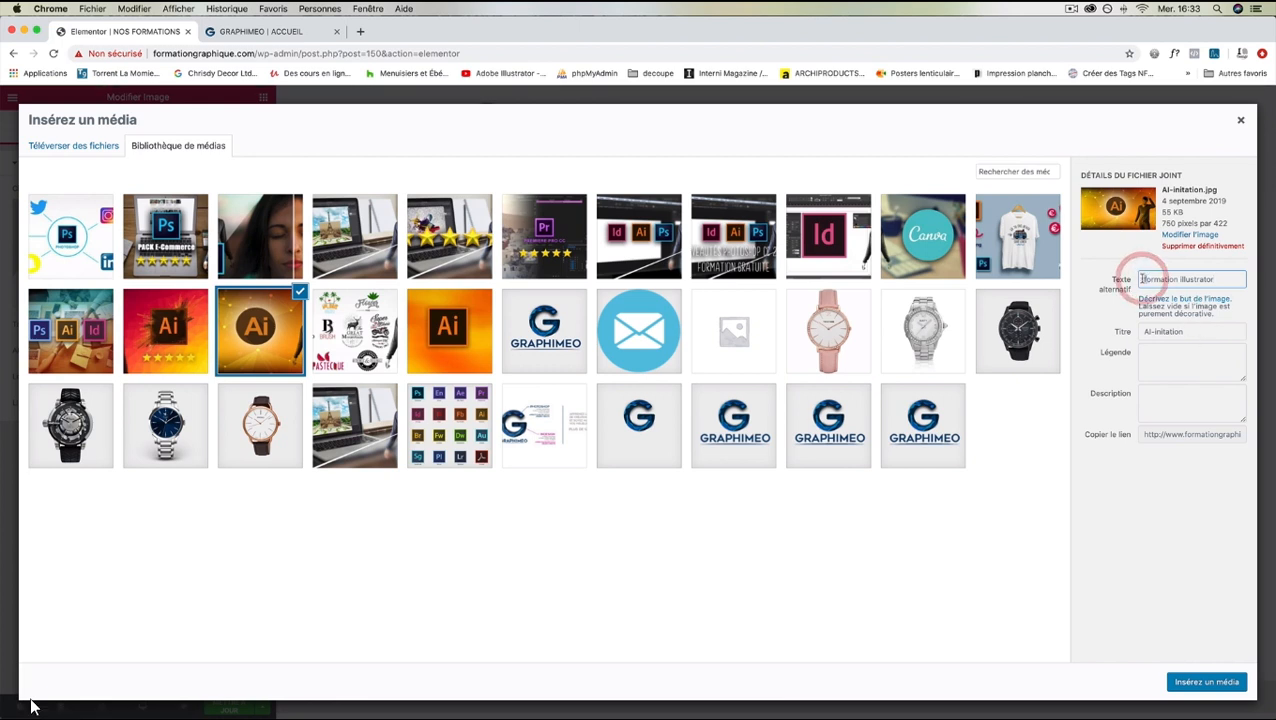
Step: Copy the alternative text "Formation illustrator" into the image's title and insert the image into the first column
drag(1234, 281, 1117, 278)
key(super+c)
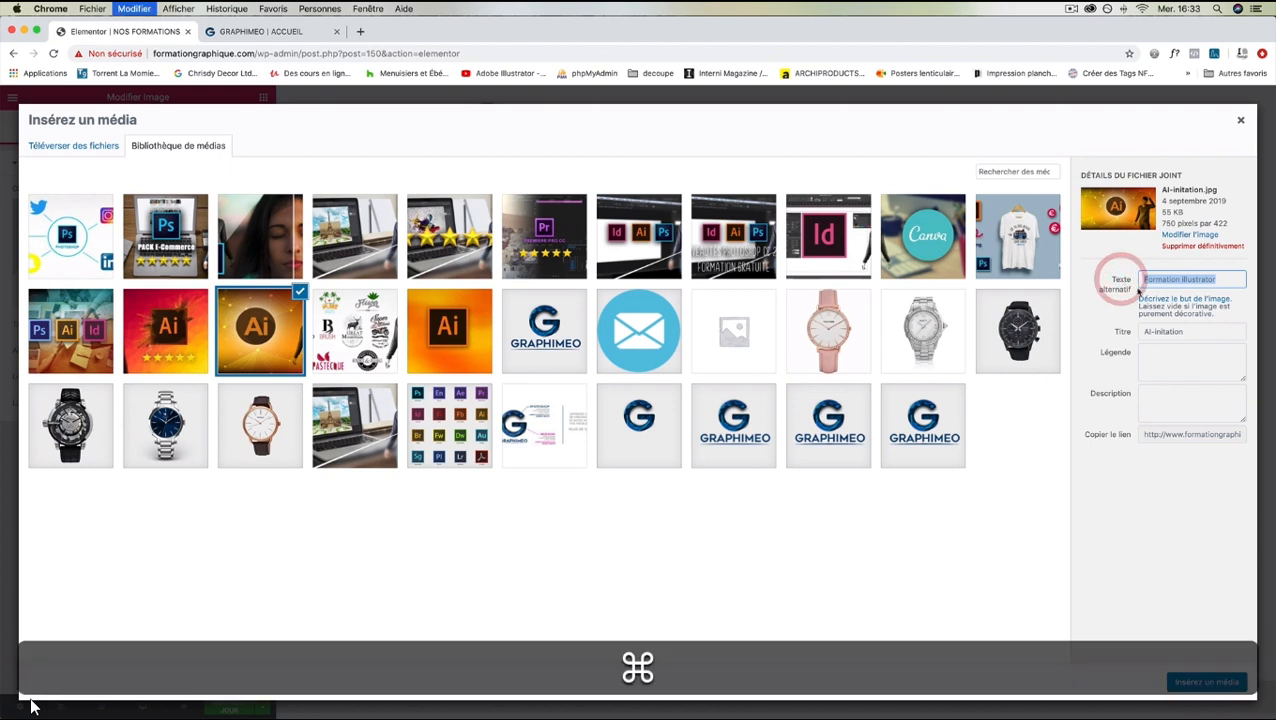
drag(1189, 332, 1130, 331)
key(super+v)
click(1182, 360)
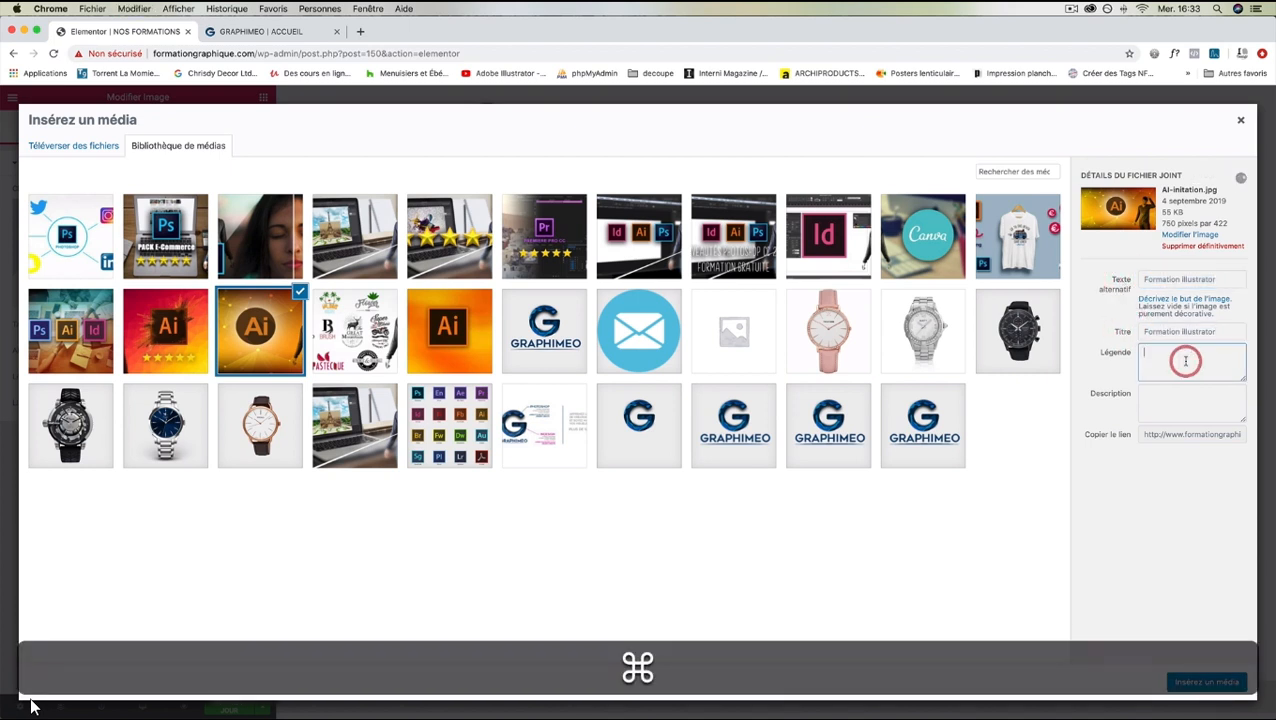
click(1180, 405)
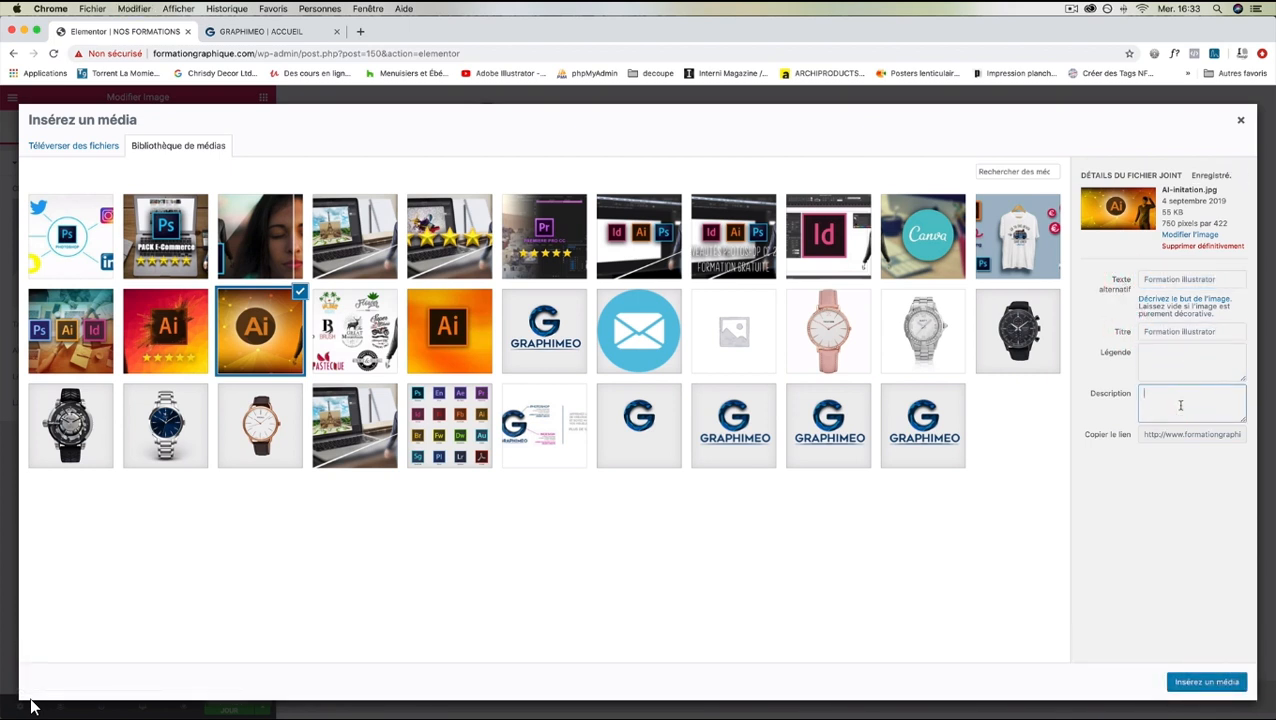
click(1206, 683)
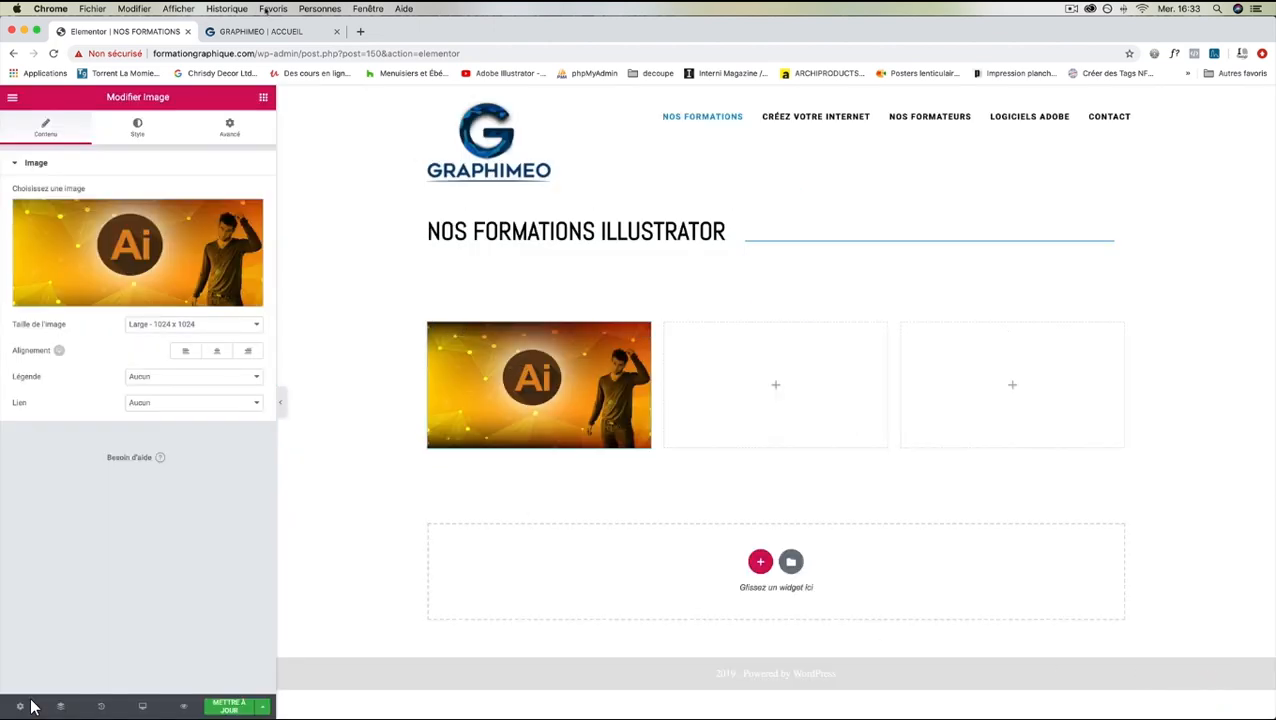
Step: Compare with the reference homepage and place an Image widget in the second column
click(257, 31)
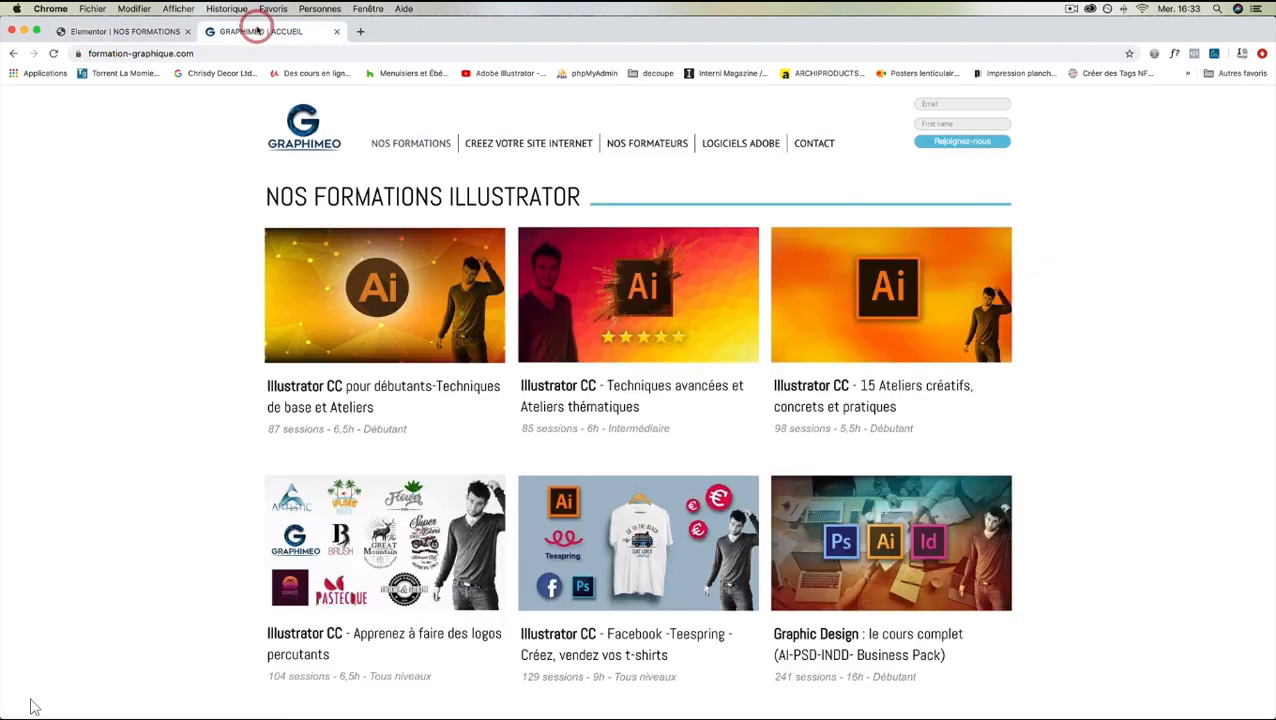
click(112, 31)
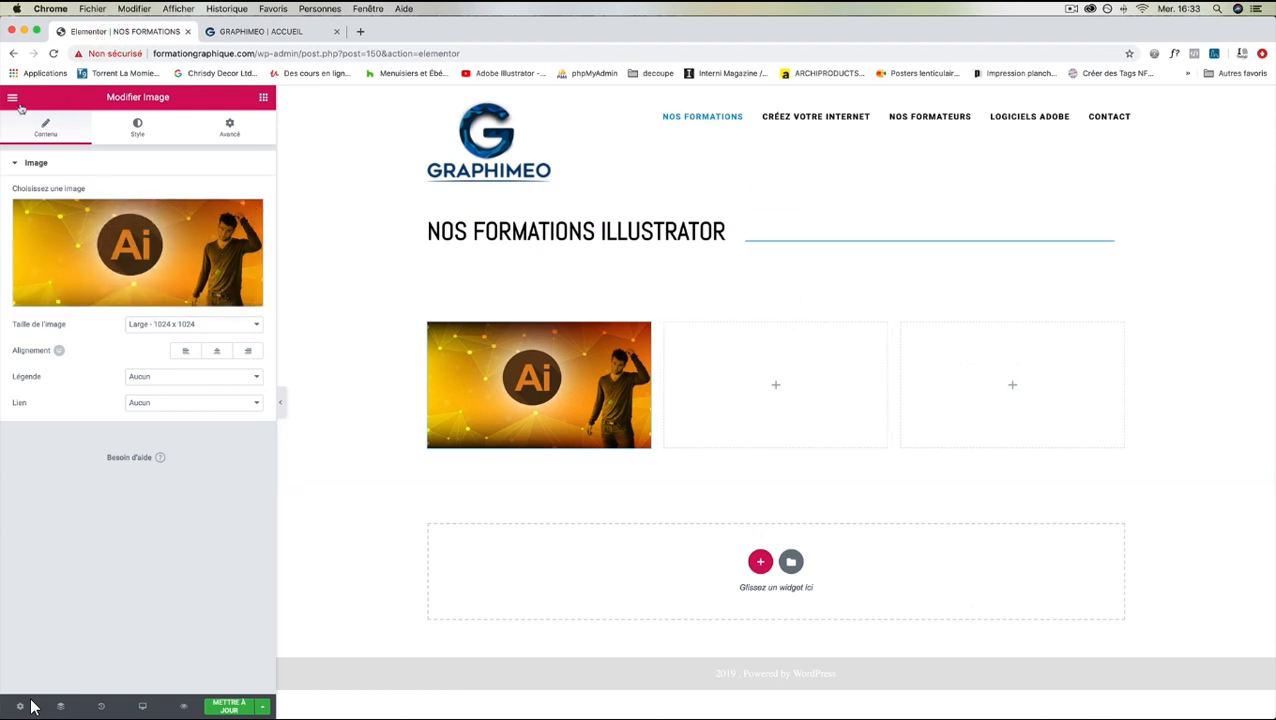
click(263, 100)
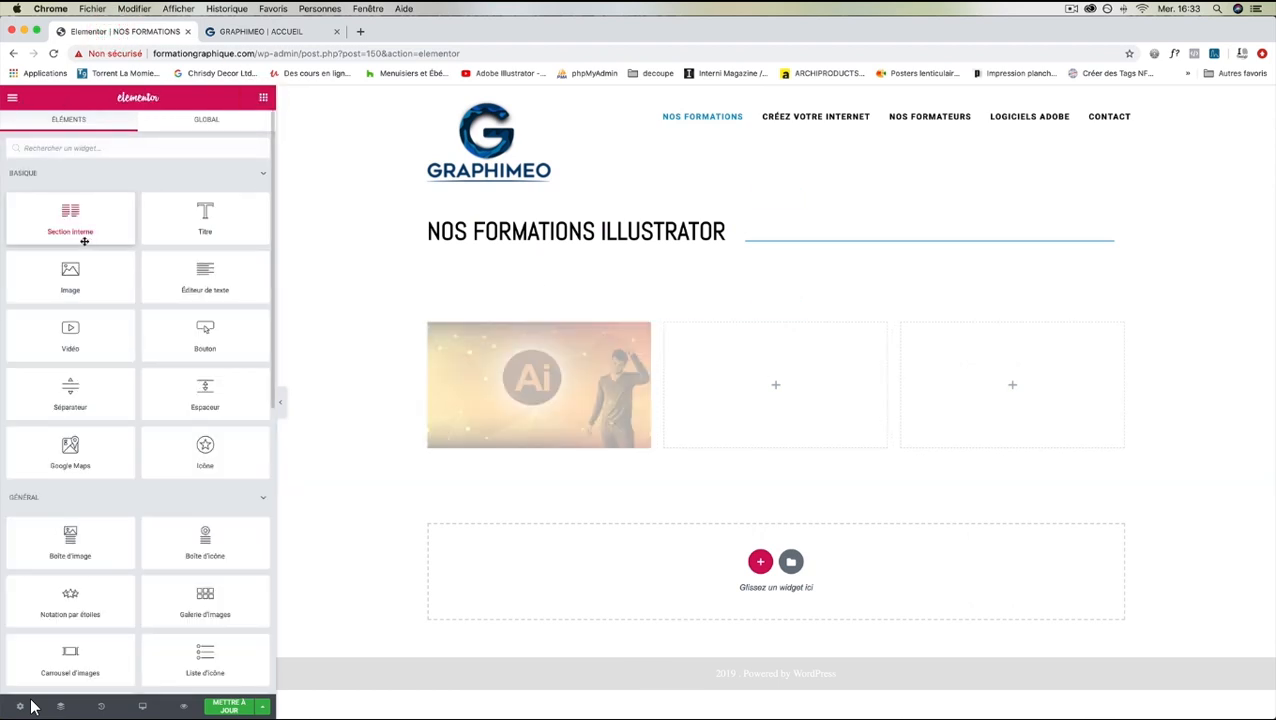
drag(70, 275, 755, 373)
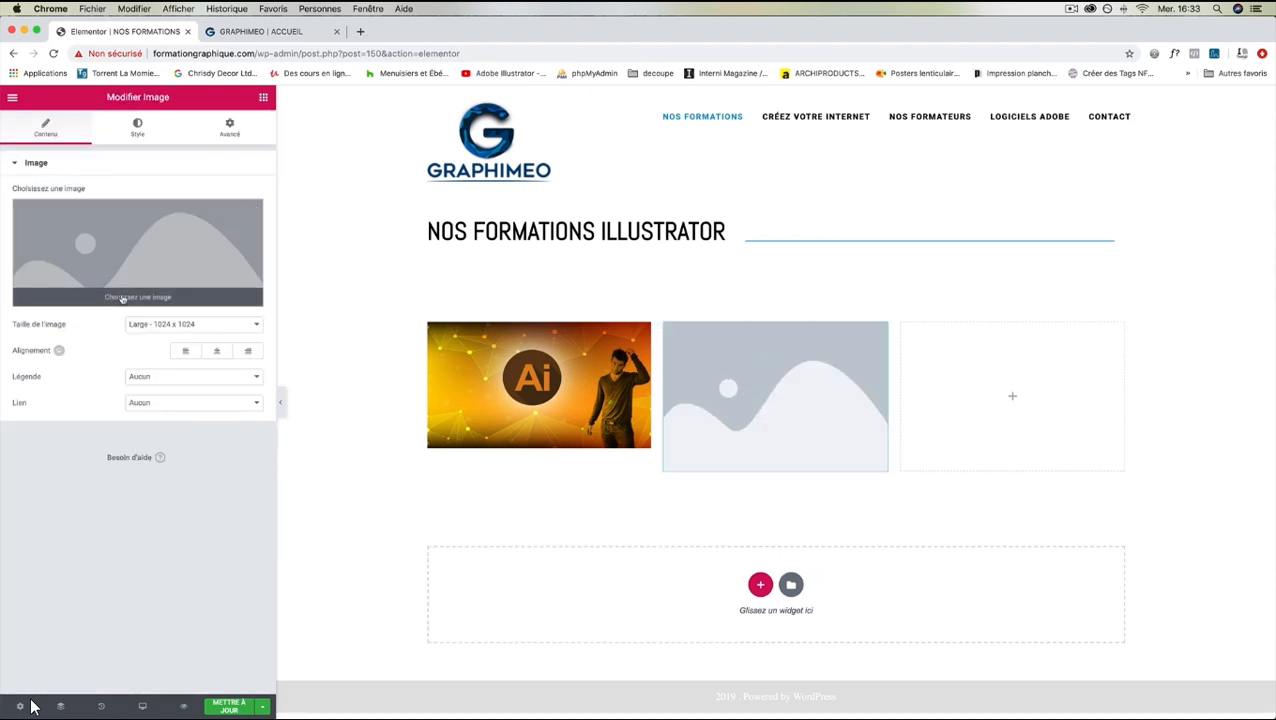
Step: Check the reference homepage, select AI-inter.jpg for the second column's image and set its alternative text to "Formation illustrator intermediaire"
click(122, 298)
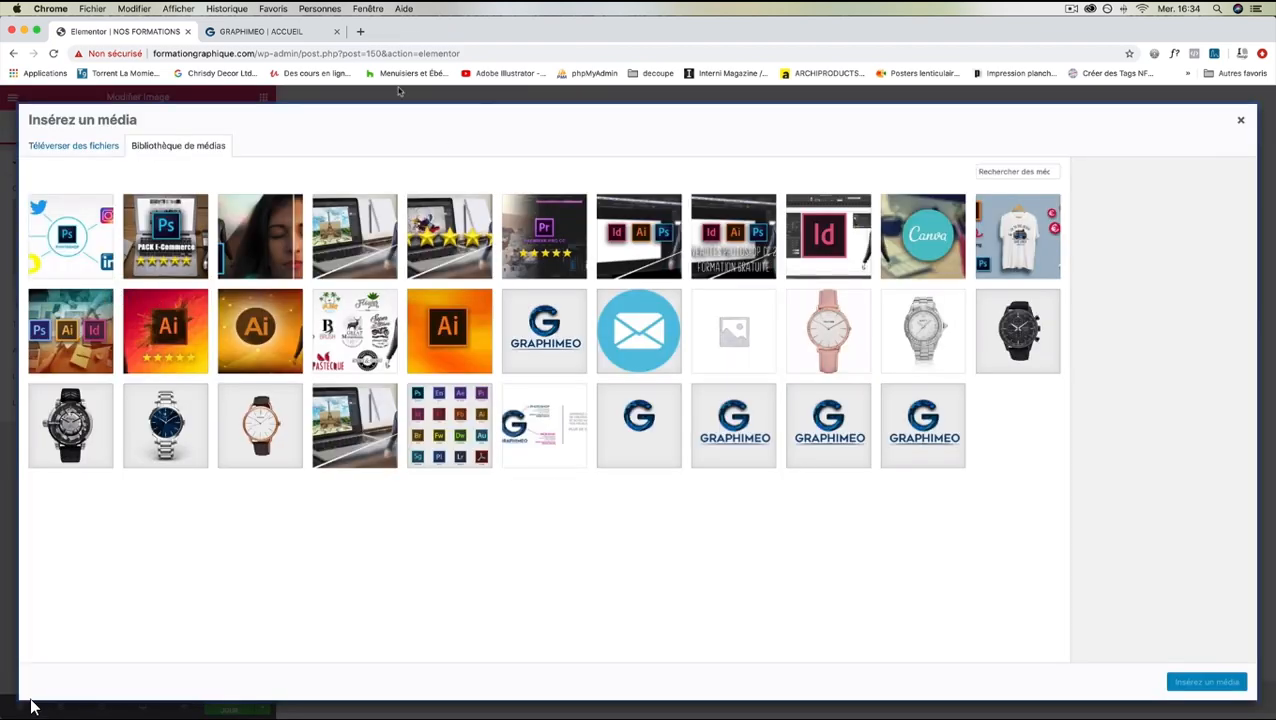
click(280, 31)
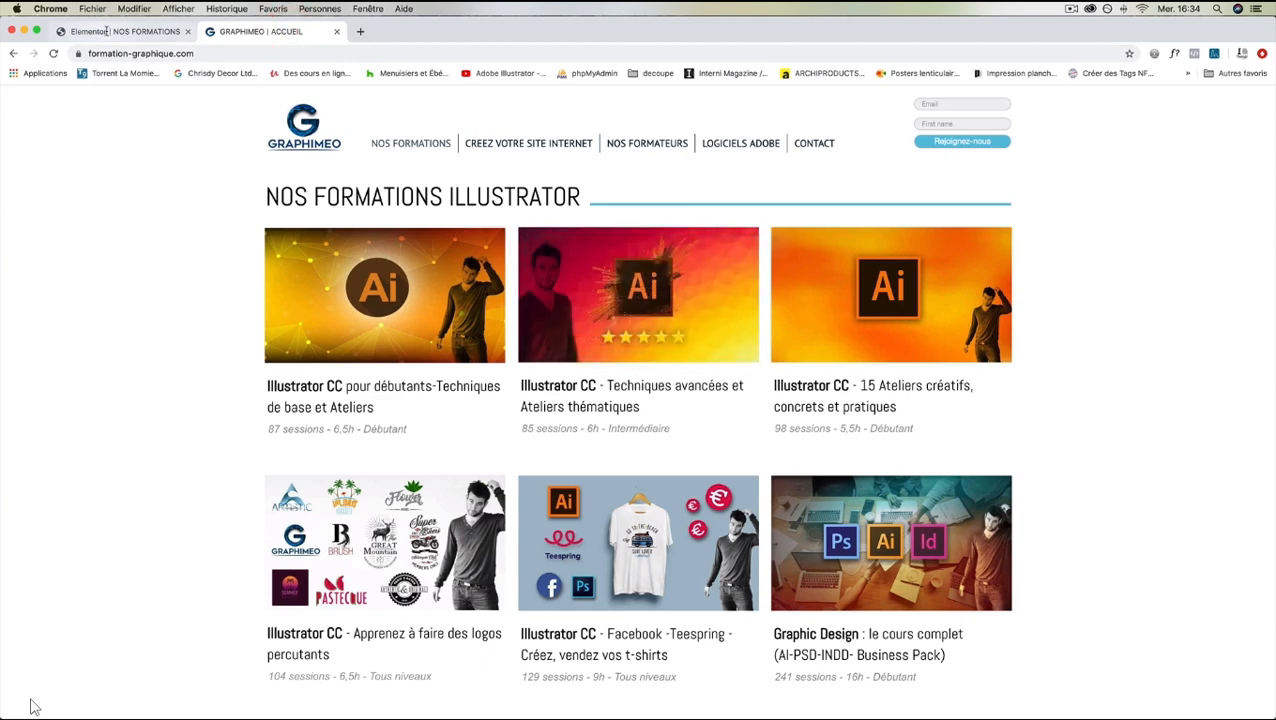
click(105, 31)
click(165, 330)
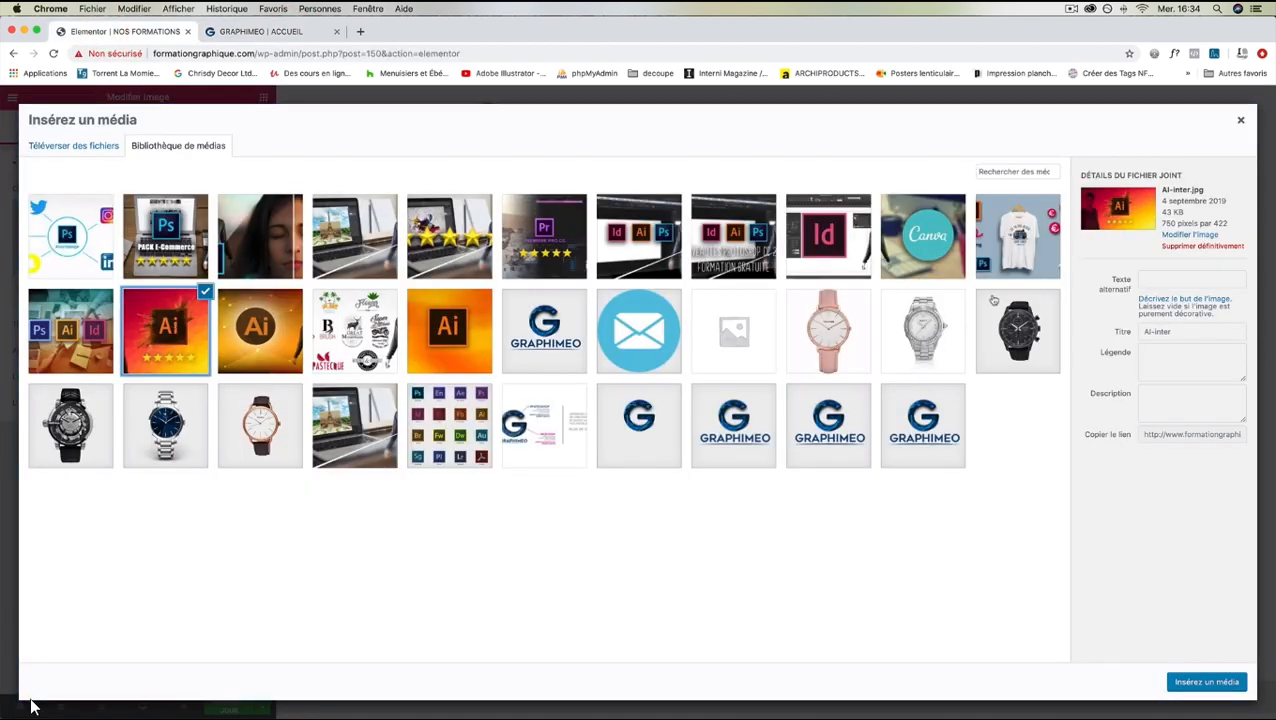
click(1179, 280)
key(super+v)
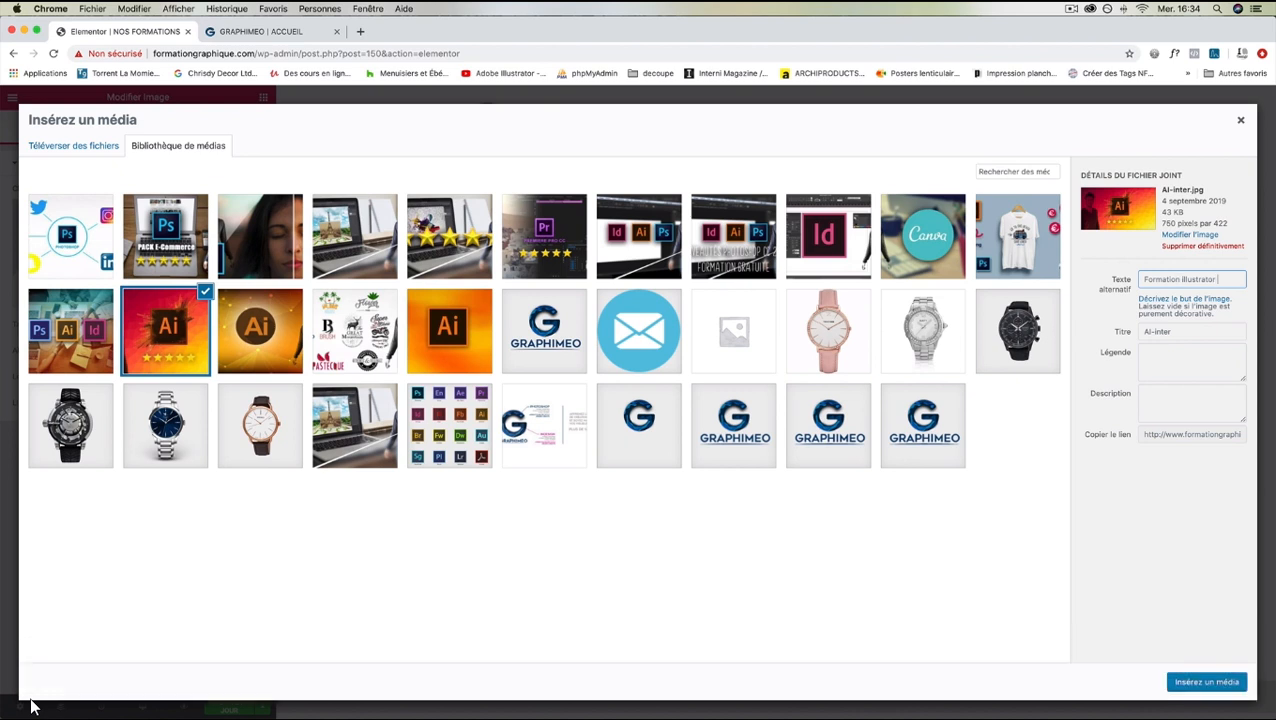
key(shift)
text(intermediaire)
Step: Copy the alternative text "Formation illustrator intermediaire" into the image's title and insert the image into the second column
triple_click(1198, 282)
key(super+c)
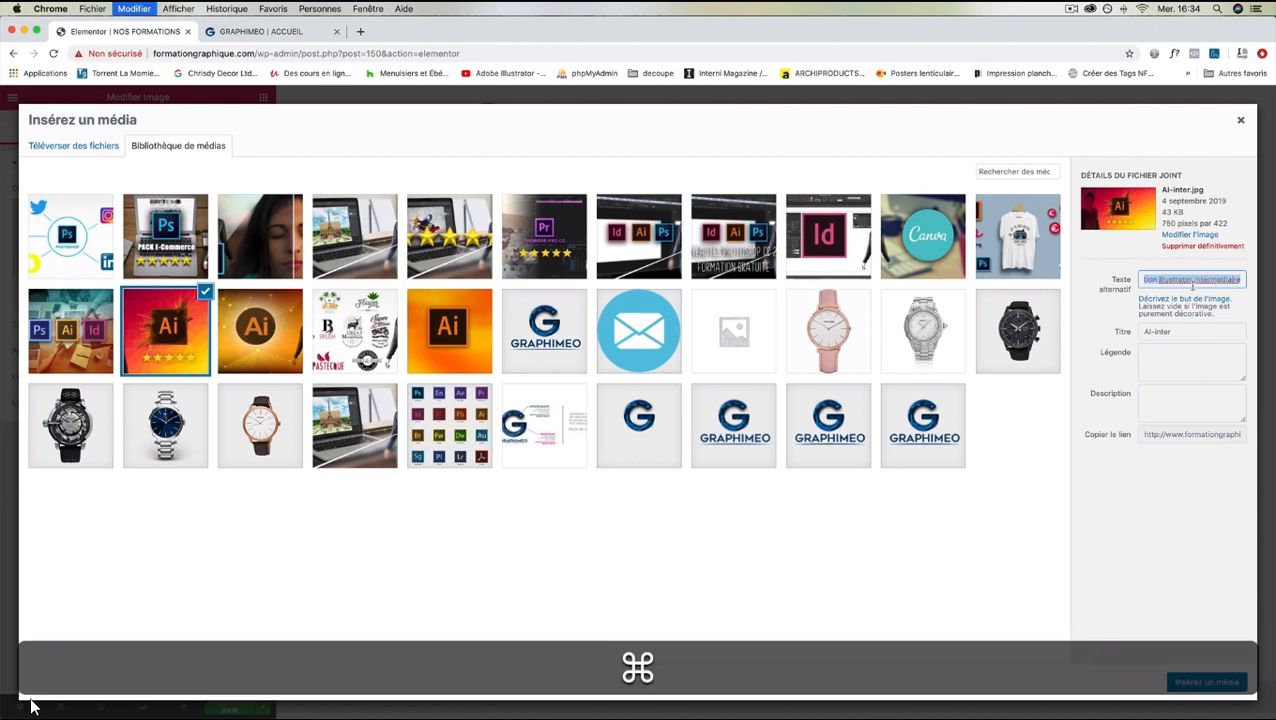
drag(1171, 331, 1135, 332)
key(super+v)
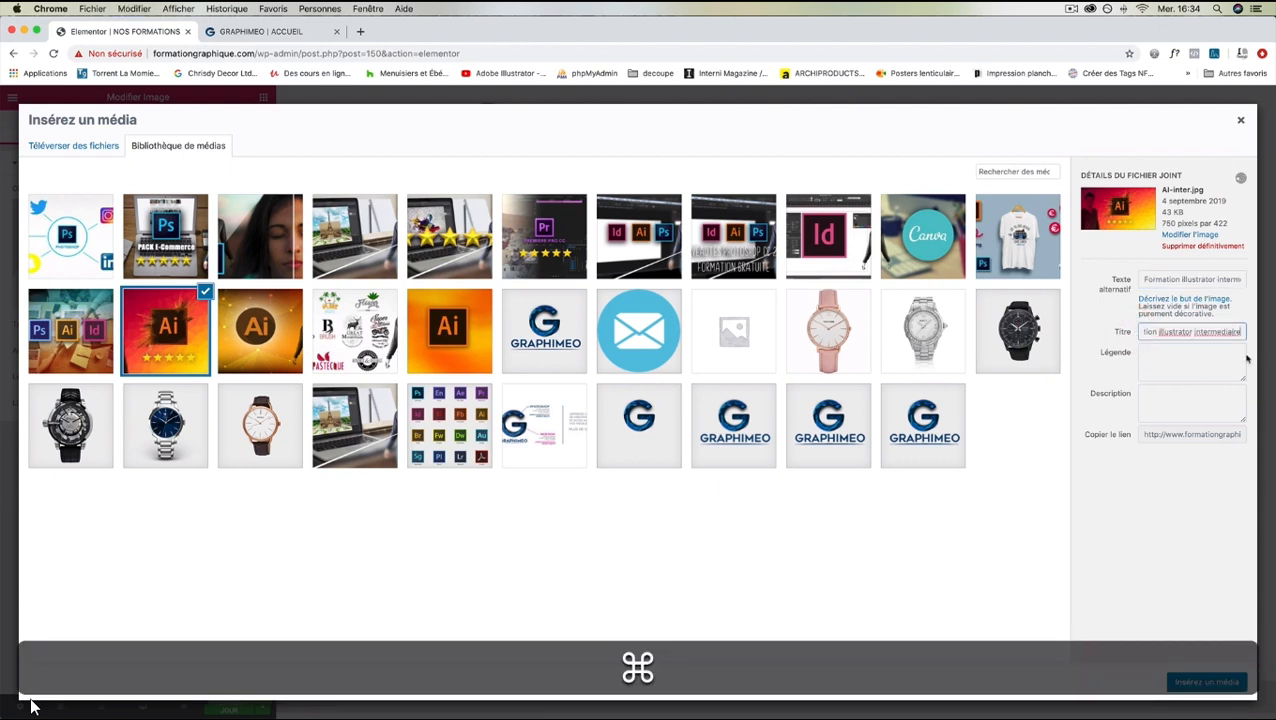
click(1207, 682)
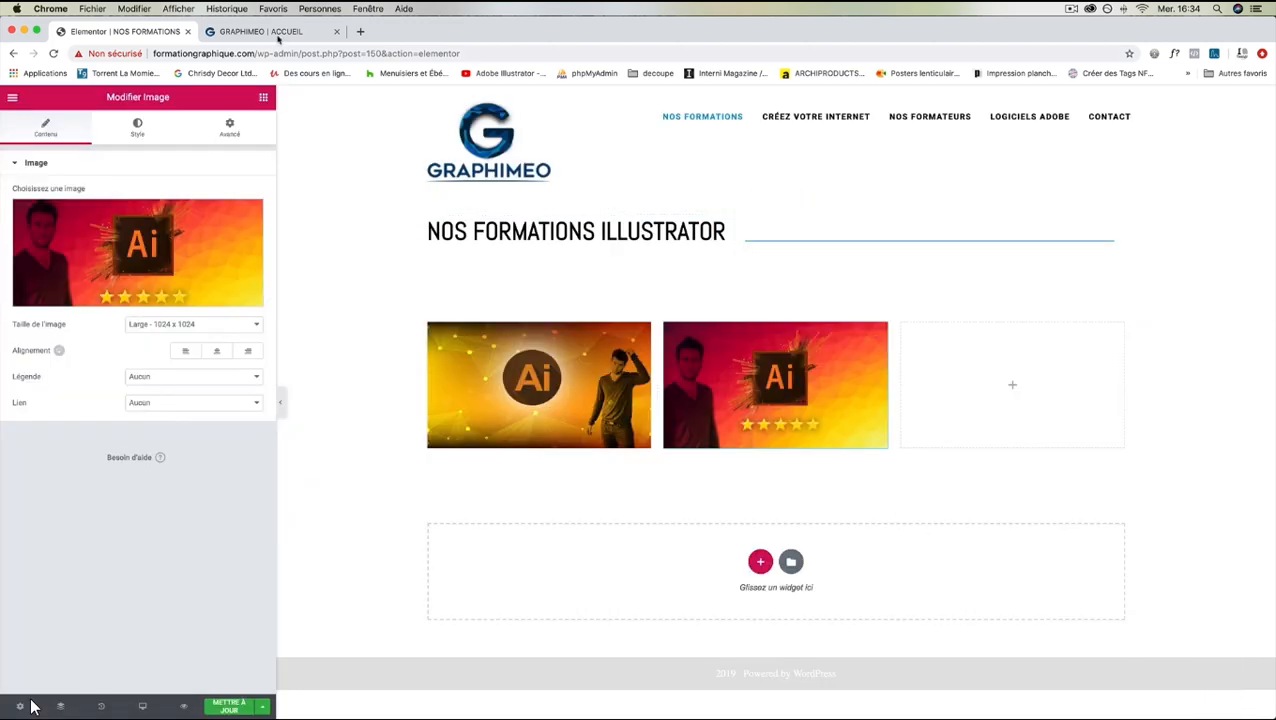
Step: Check the reference homepage for the third course image and place an Image widget in the empty third column
key(ctrl+Tab)
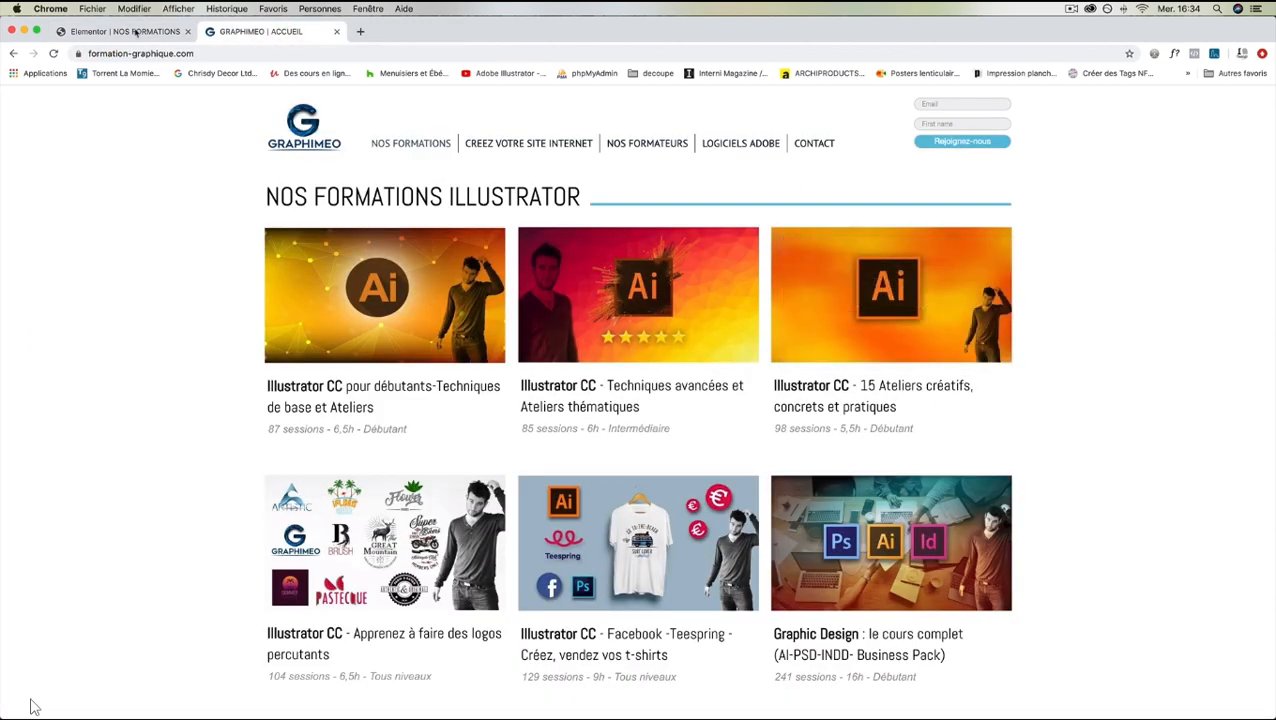
key(ctrl+Tab)
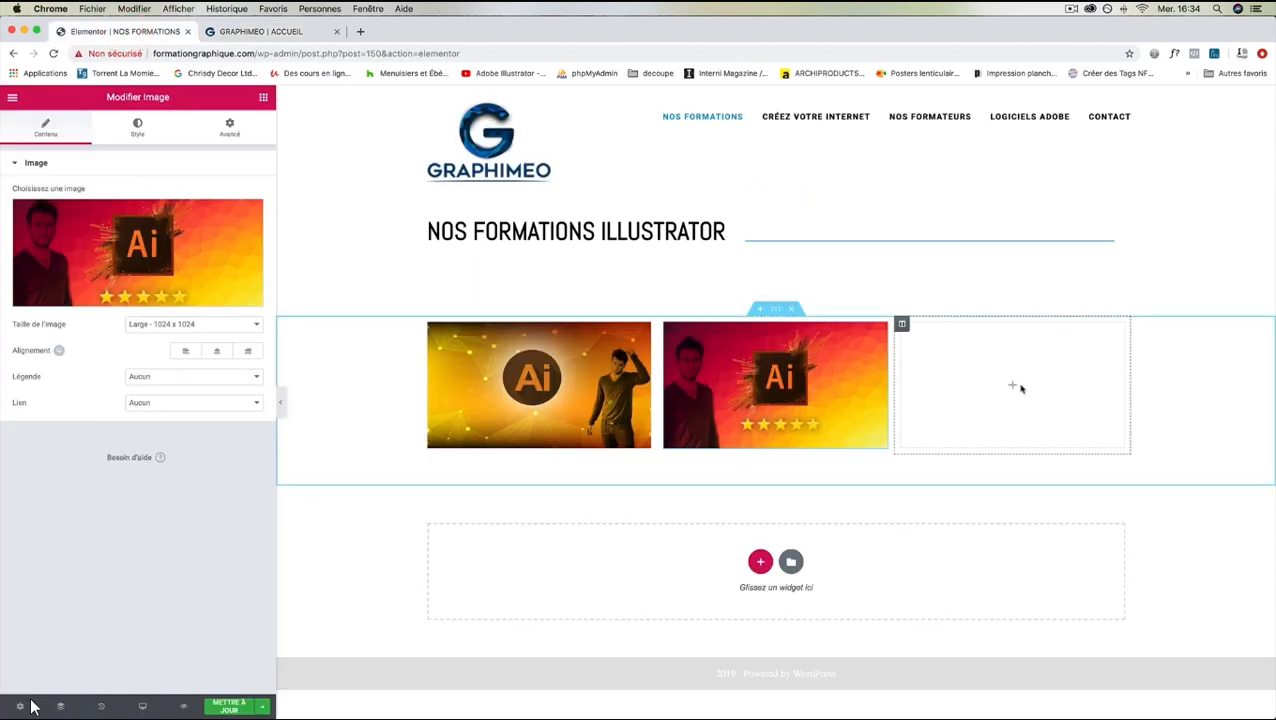
click(1012, 389)
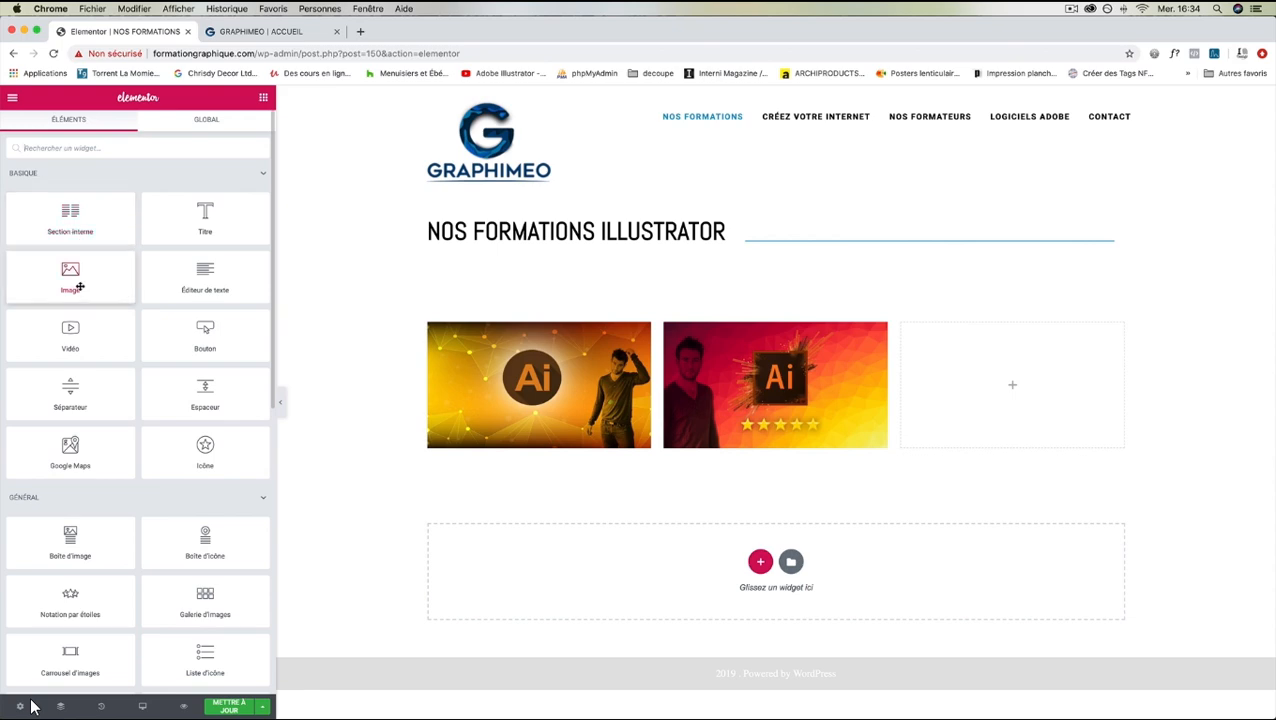
drag(83, 284, 1010, 386)
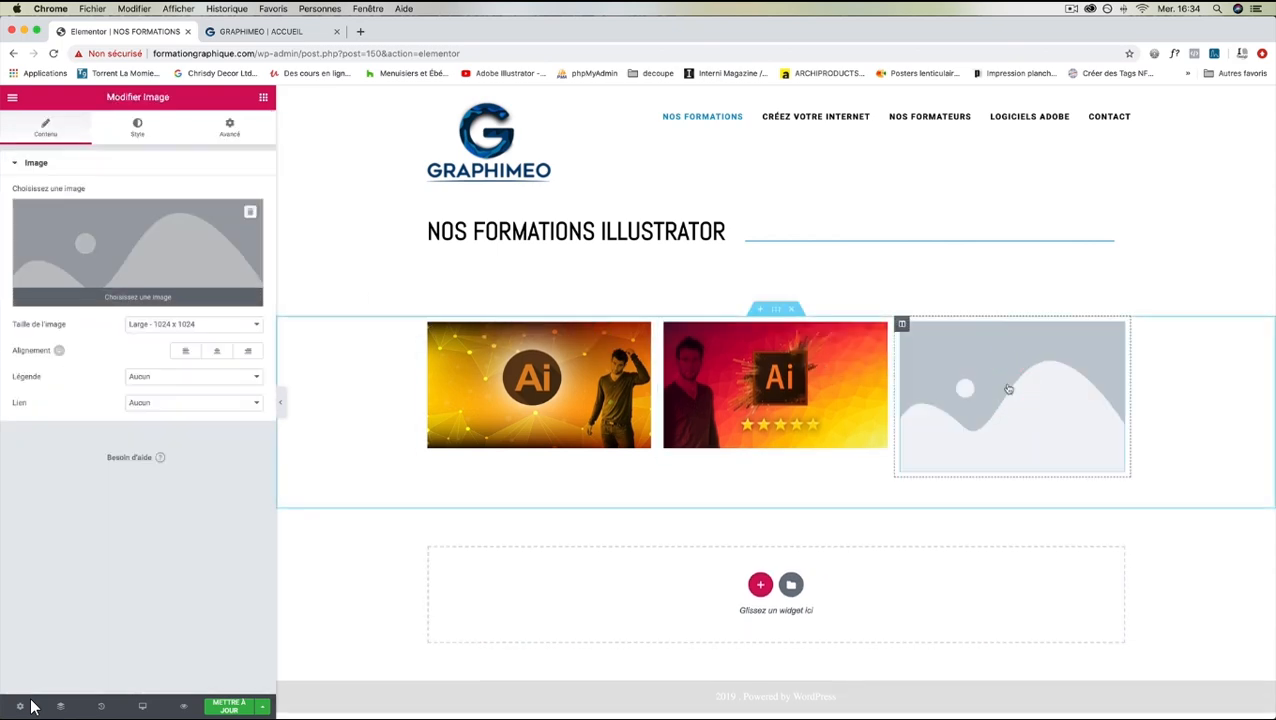
Step: Select AI-Ateliers.jpg in the media library and set both its alternative text and title to "Formation Illustrator Atelier"
click(156, 296)
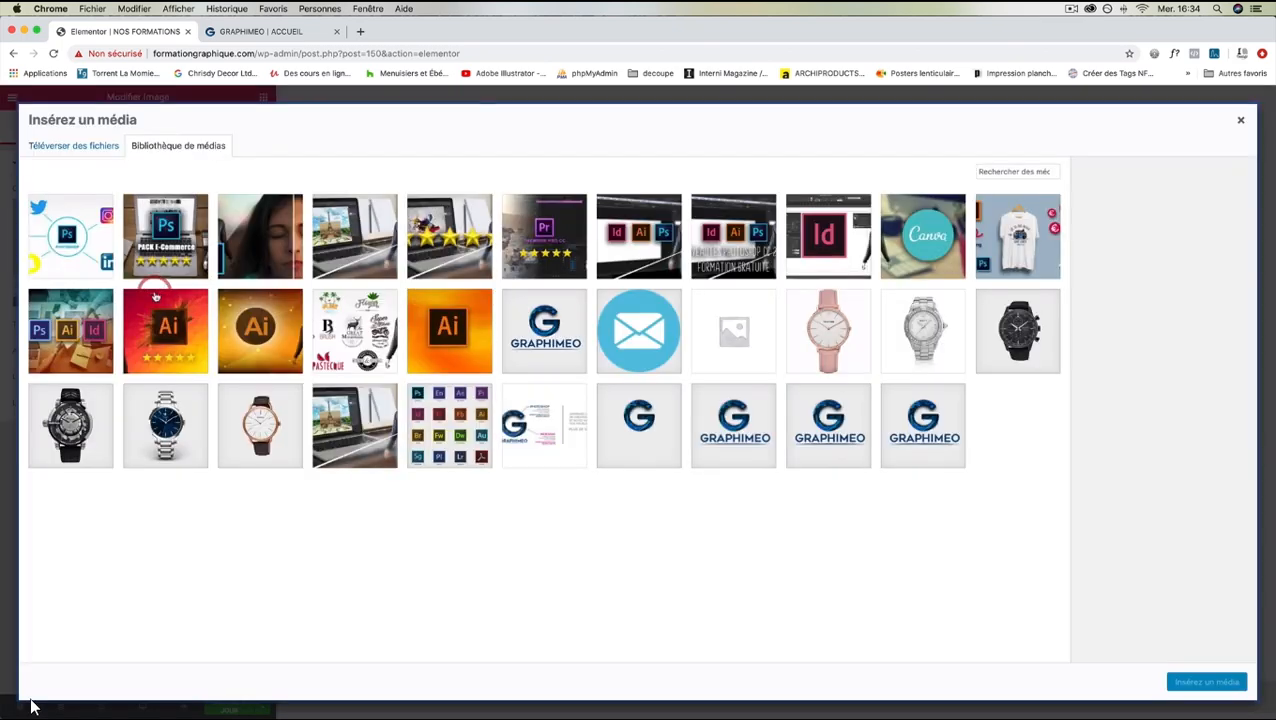
click(451, 315)
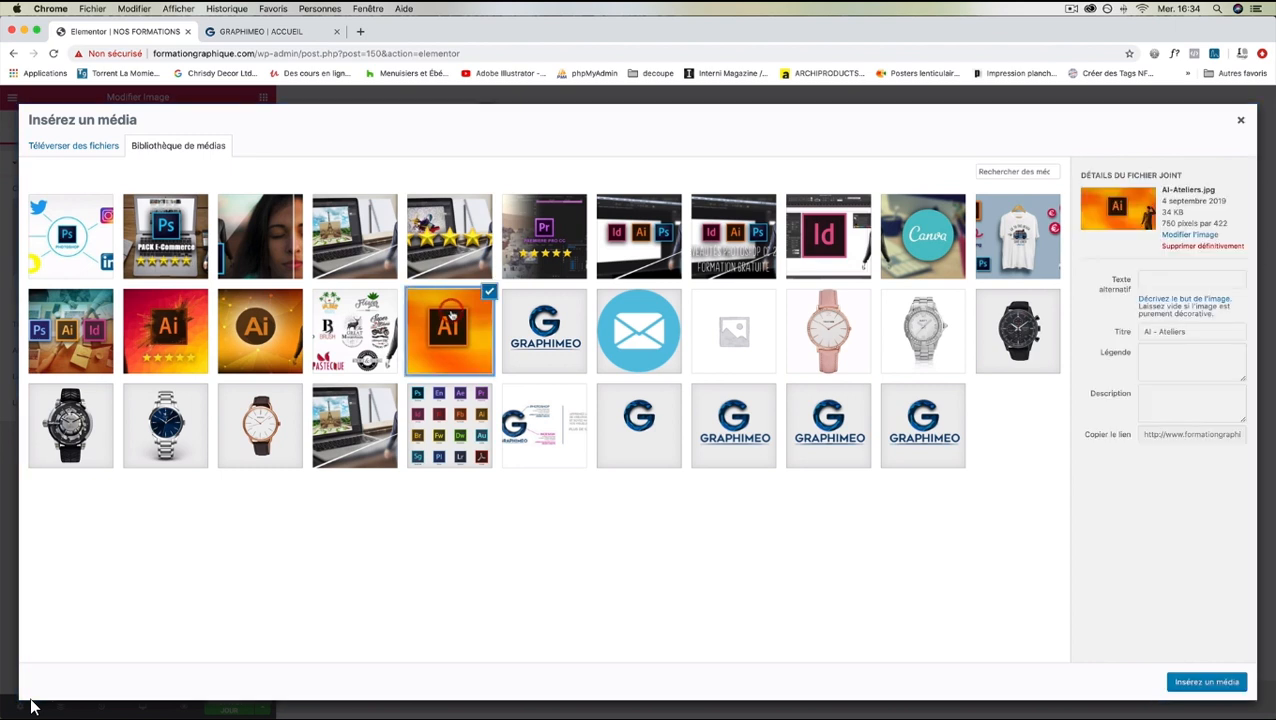
click(1166, 284)
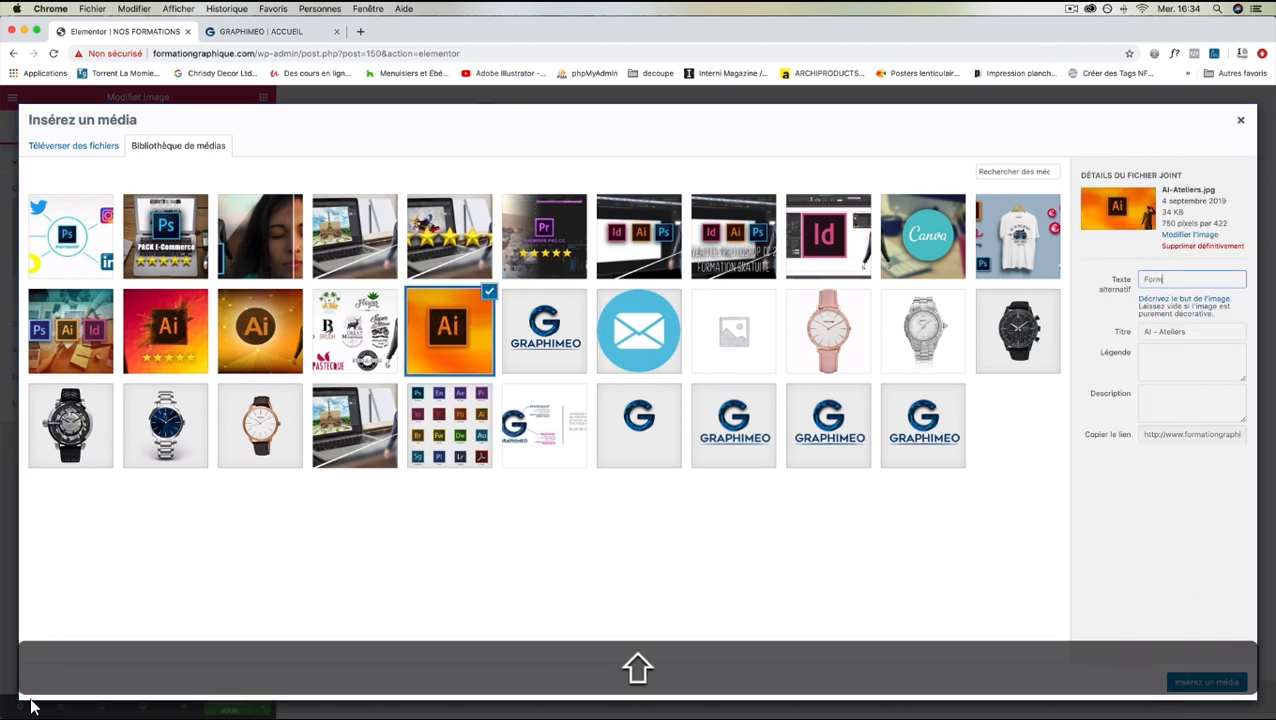
text(Formation Illustr)
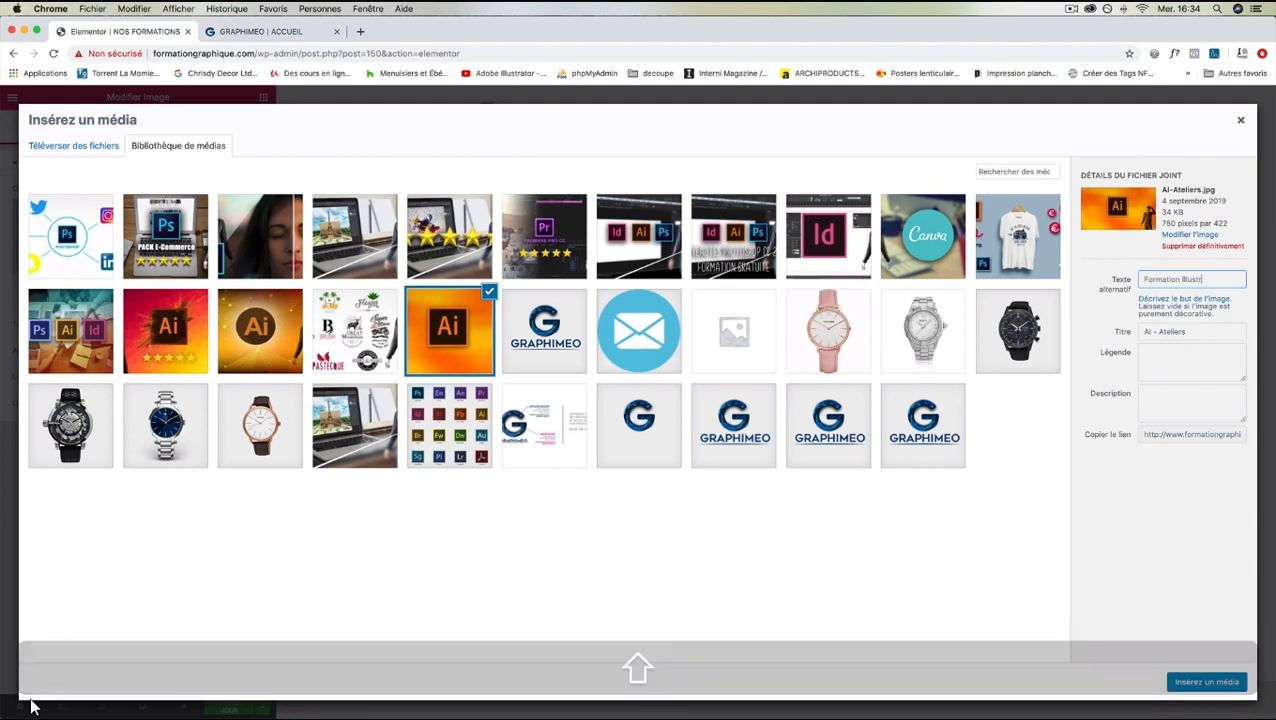
text(ator Atelier)
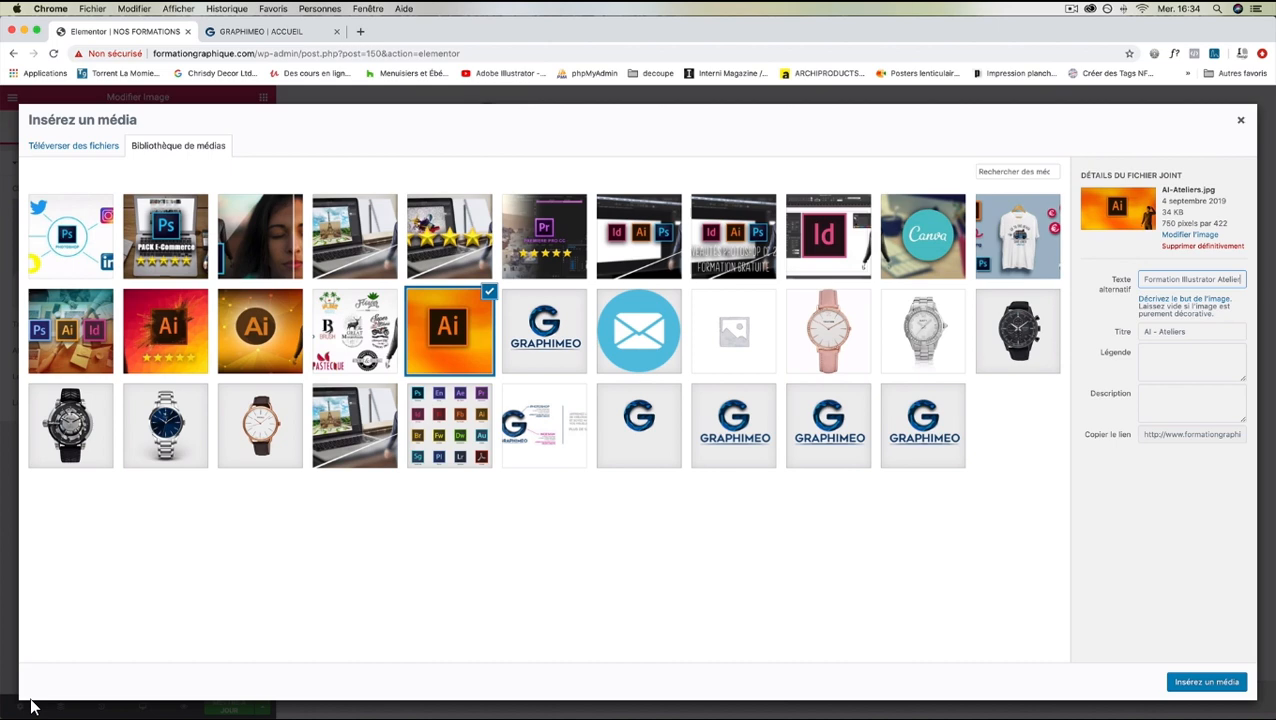
key(super+a)
key(super+c)
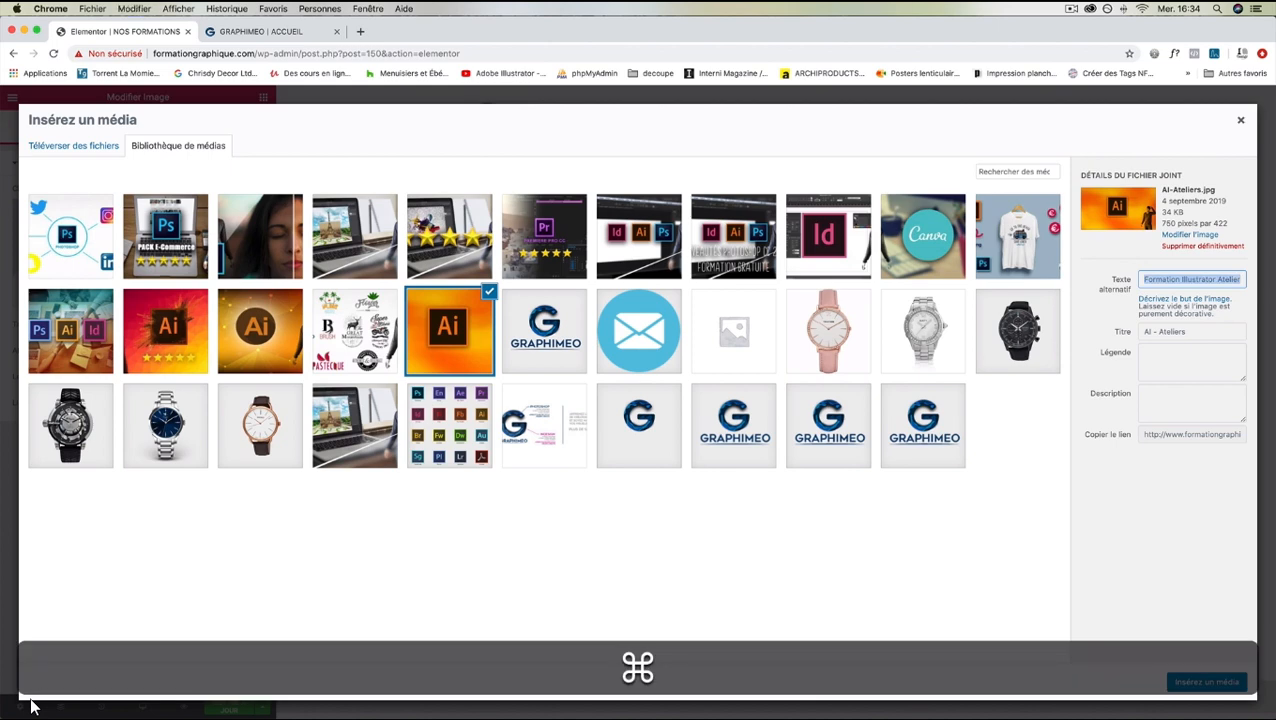
drag(1194, 335, 1137, 331)
key(super+v)
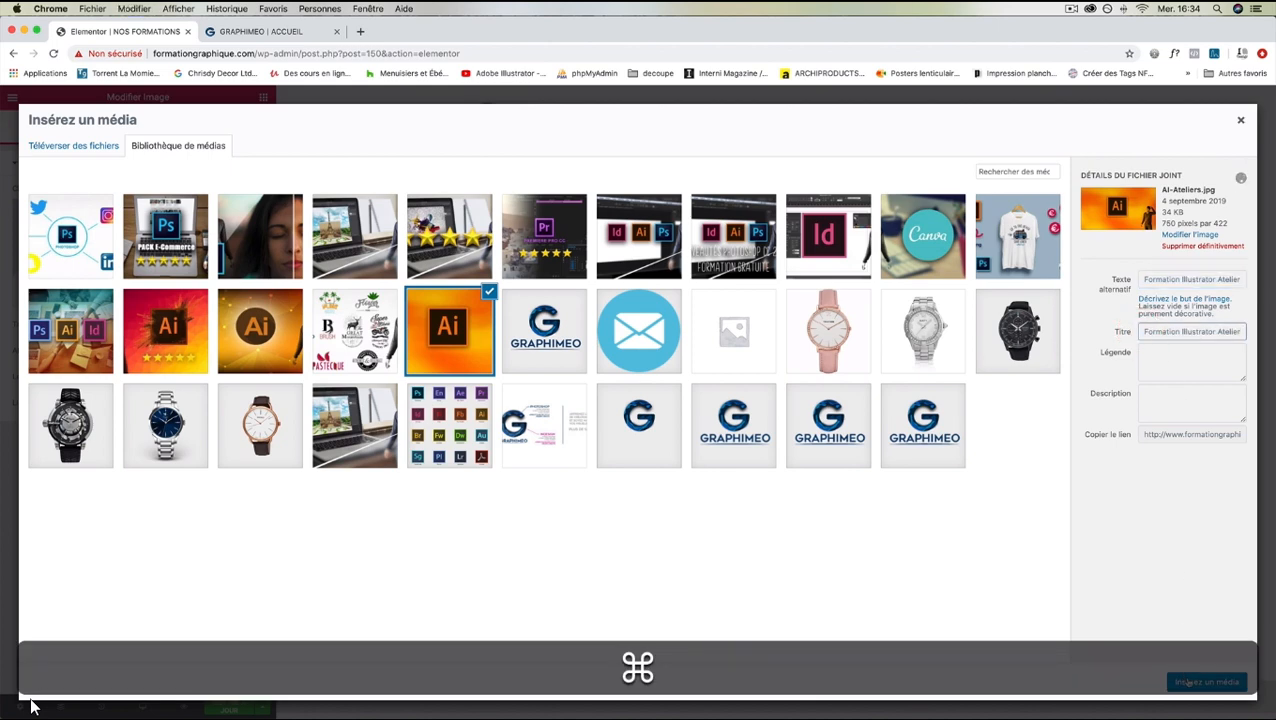
Step: Insert the AI-Ateliers.jpg image into the third column and compare the image row with the reference homepage
click(1188, 680)
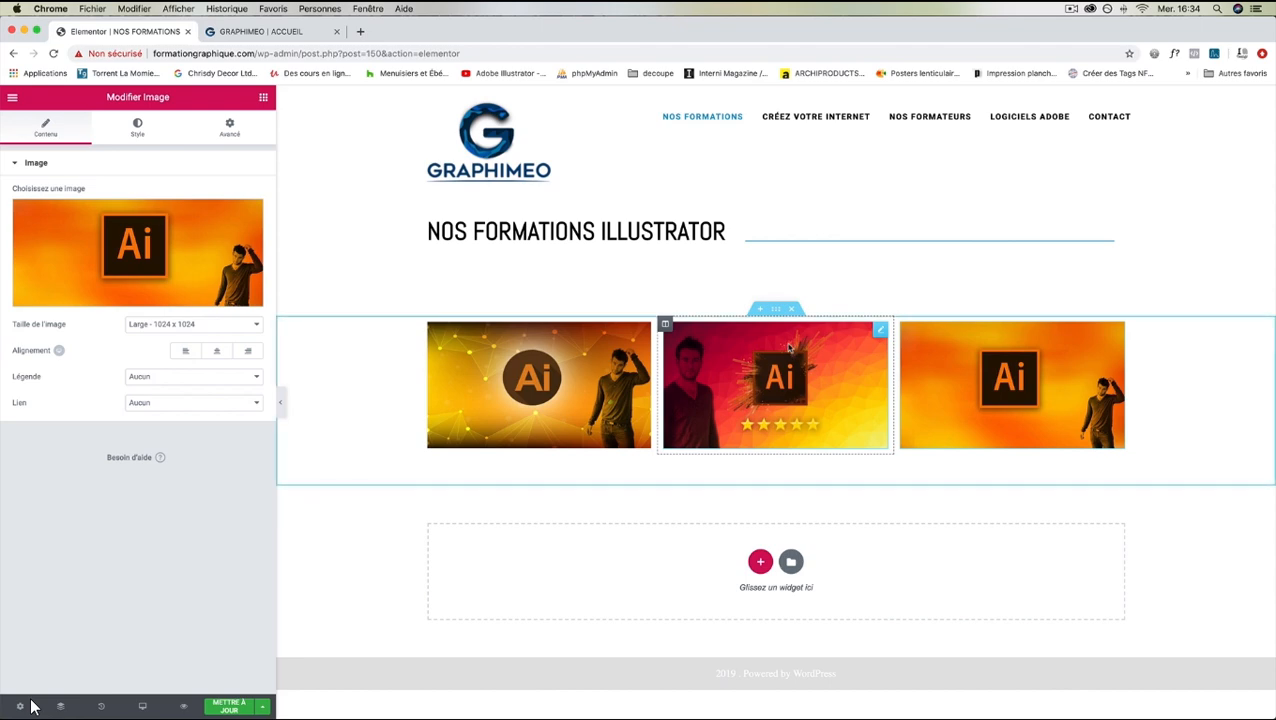
click(290, 31)
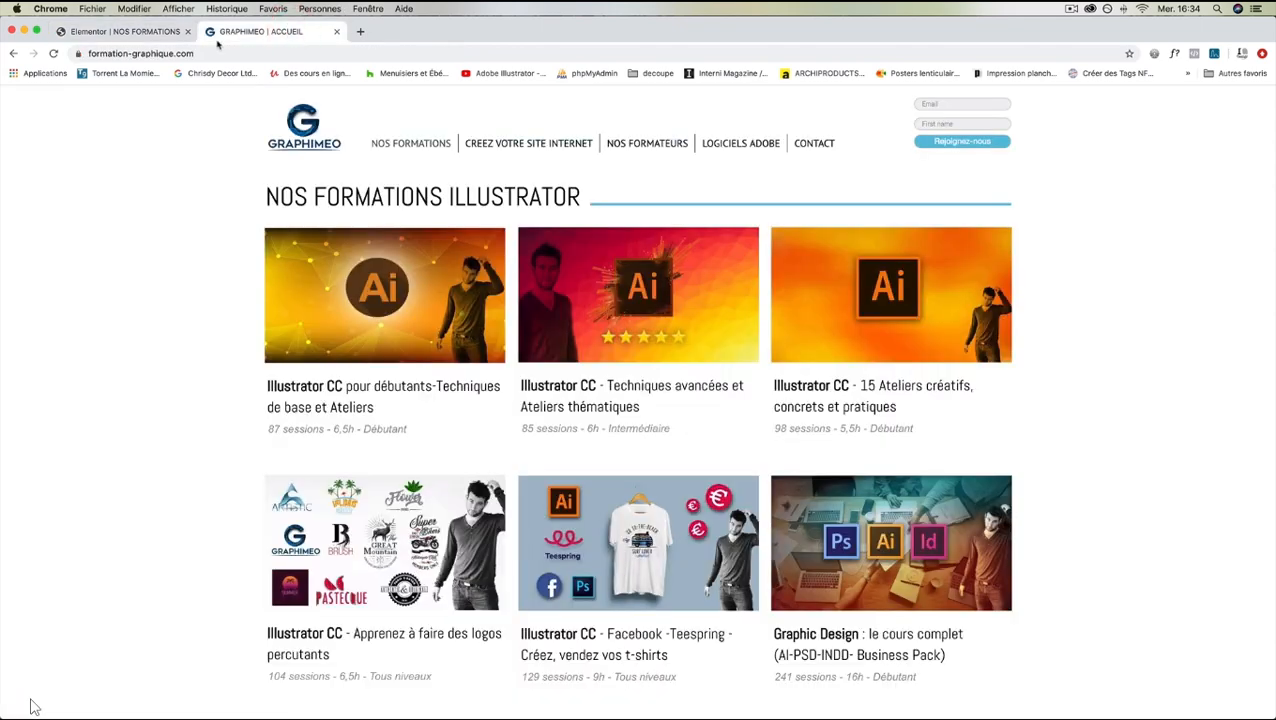
click(145, 33)
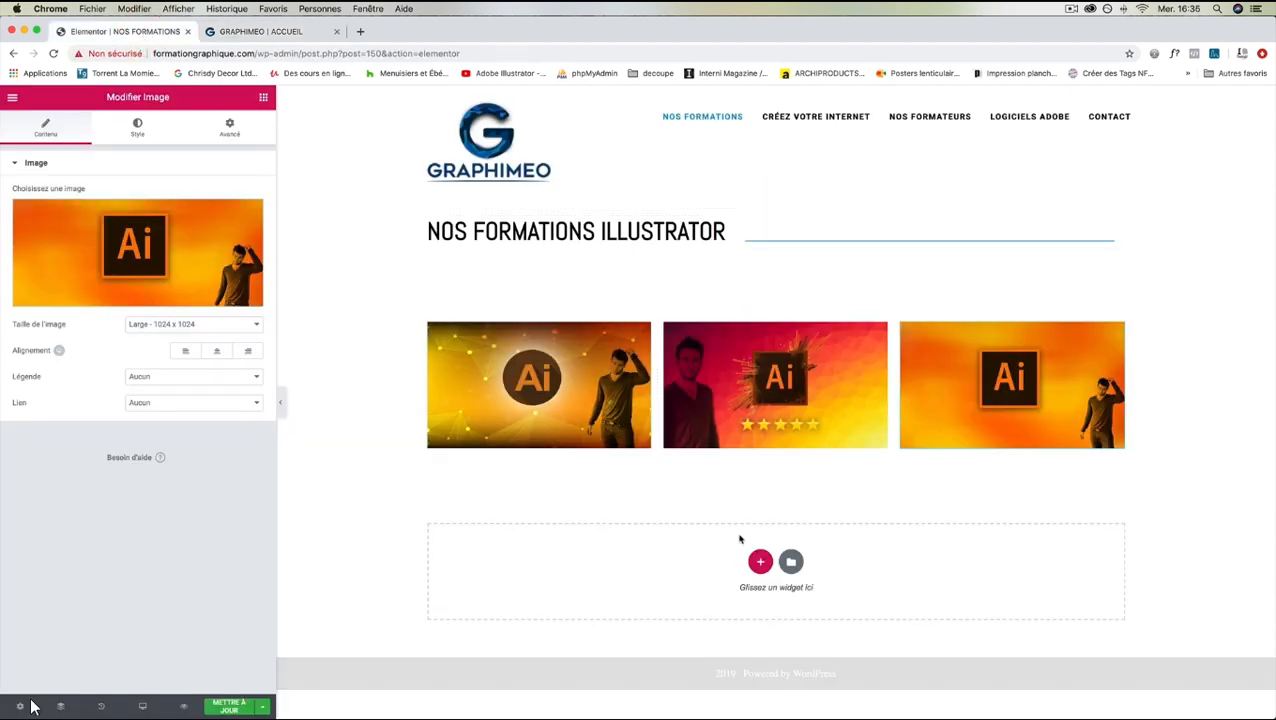